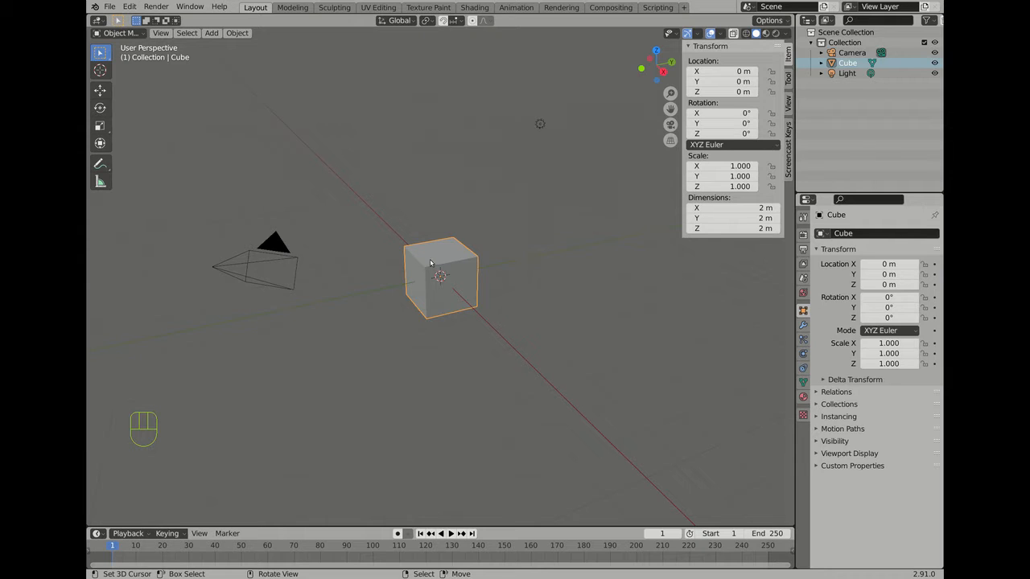
Step: Select the camera in the default scene's 3D viewport
{"action": "left_click", "coordinate": [282, 247]}
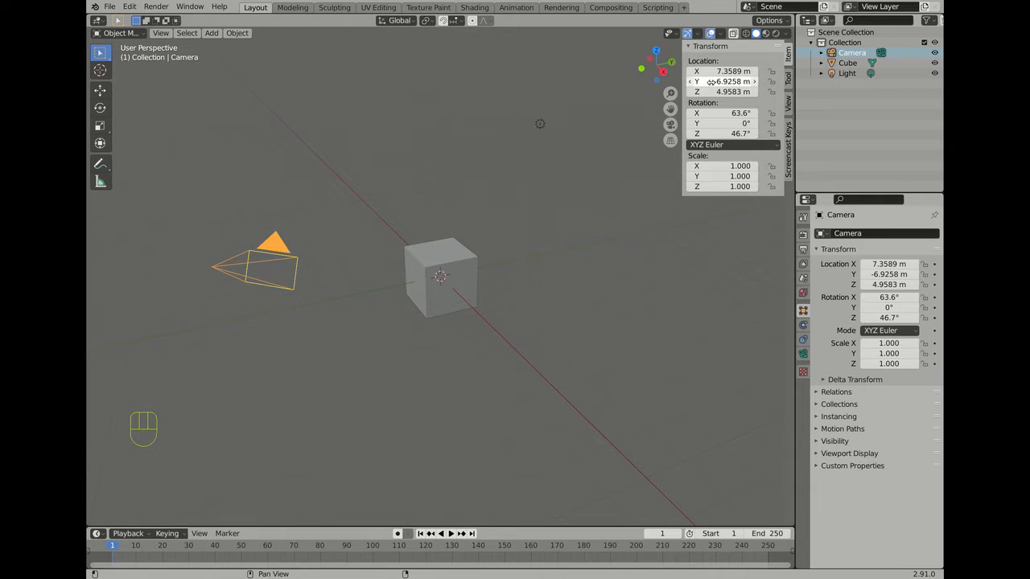
Step: Hide the camera in the Outliner and rename the Cube object to 'Small House 3'
{"action": "left_click", "coordinate": [935, 52]}
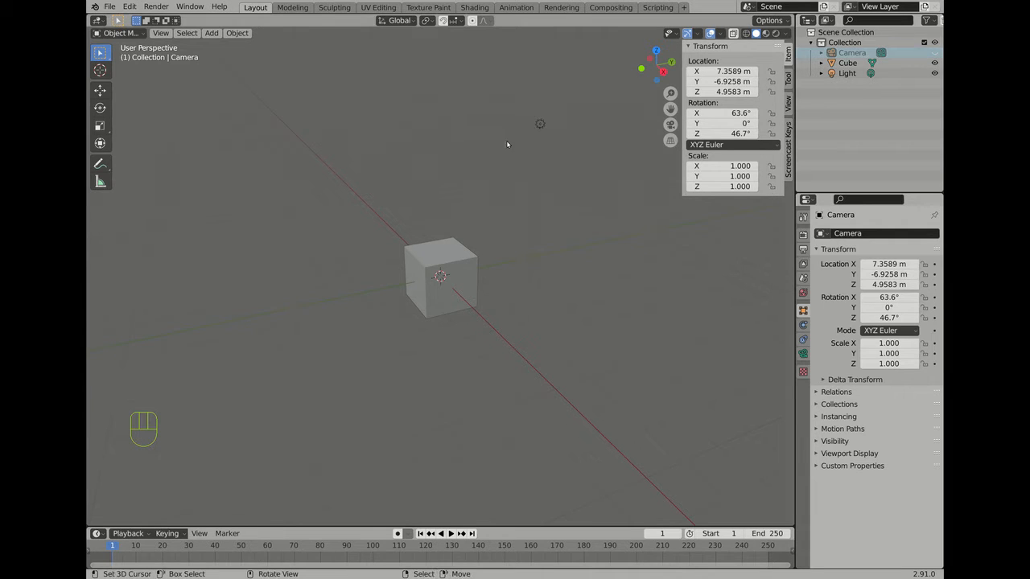
{"action": "left_click", "coordinate": [849, 62]}
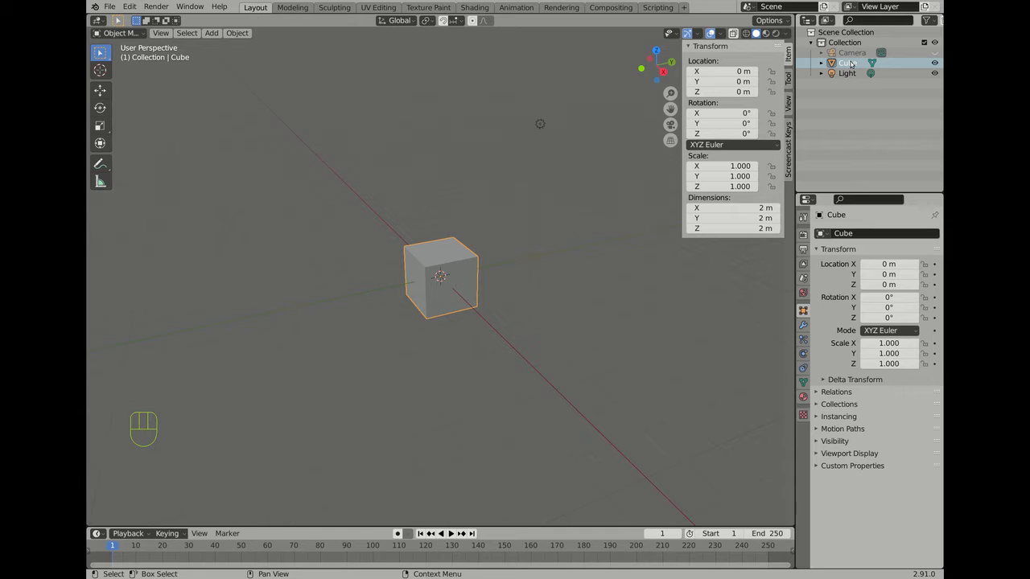
{"action": "key", "text": "shift+m"}
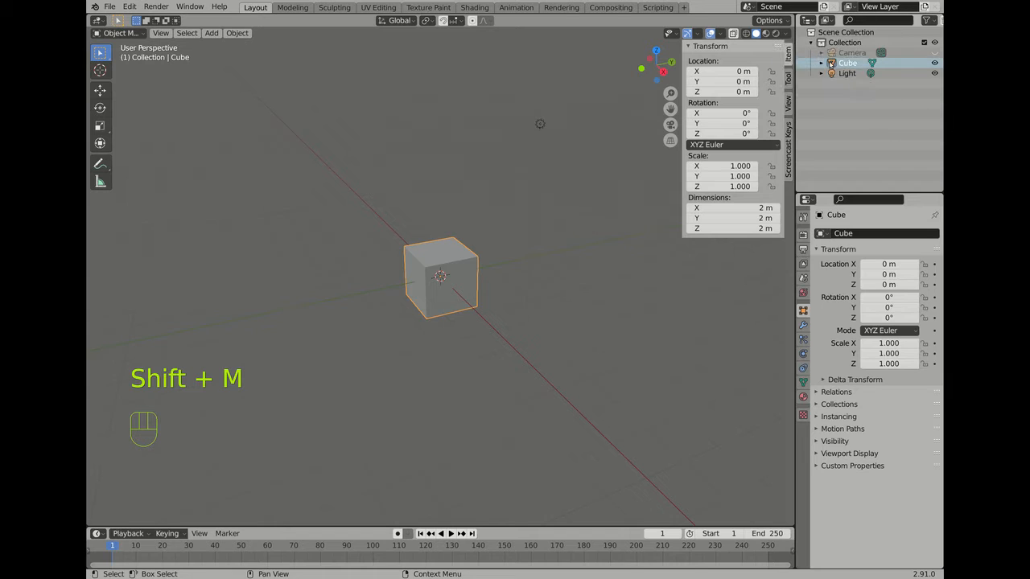
{"action": "double_click", "coordinate": [861, 64]}
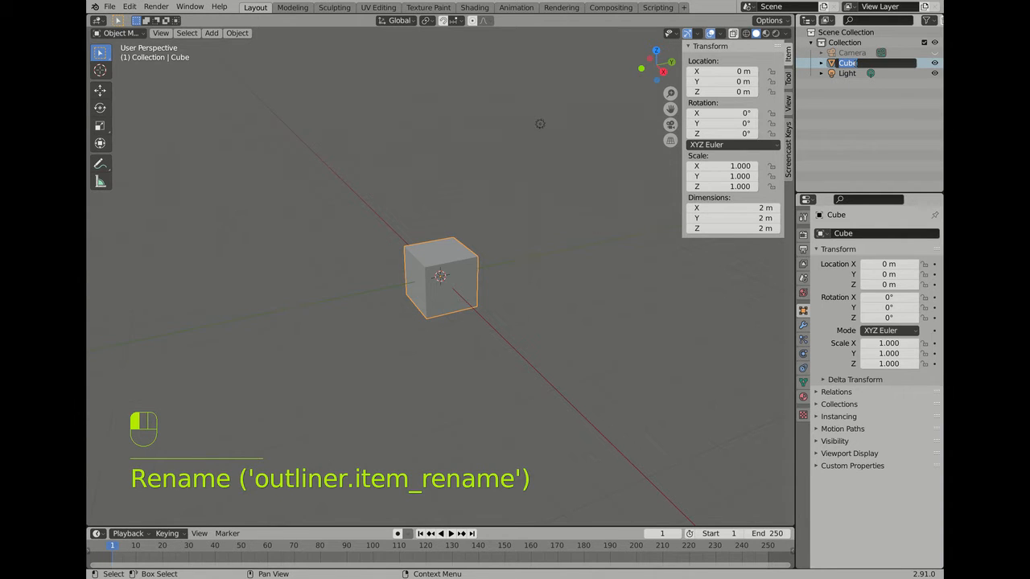
{"action": "type", "text": "Small Ho"}
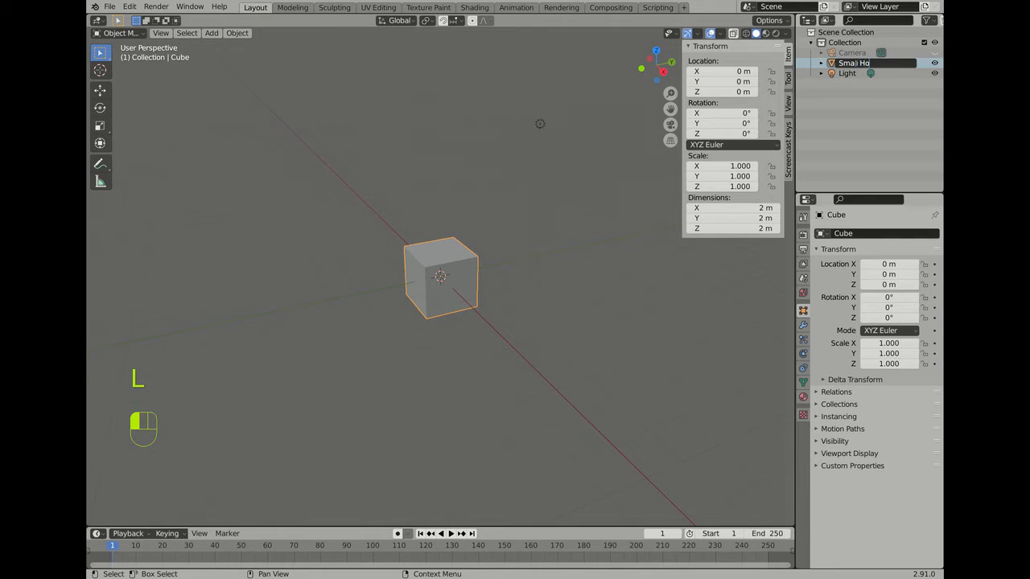
{"action": "type", "text": "use 3"}
{"action": "key", "text": "Return"}
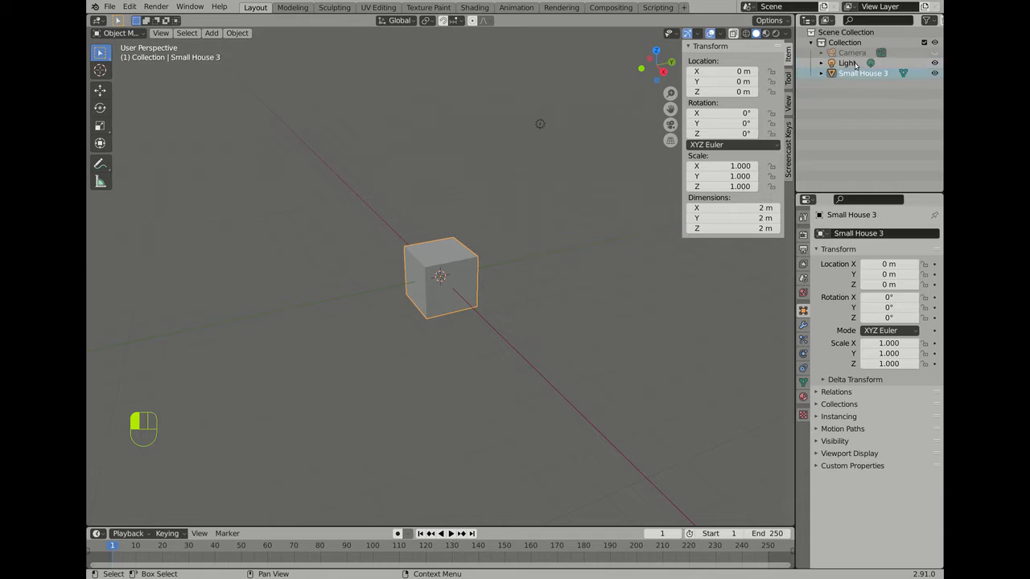
Step: Uncheck Screencast Keys' Show Last Operator, then return to the Item transform panel
{"action": "left_click", "coordinate": [790, 158]}
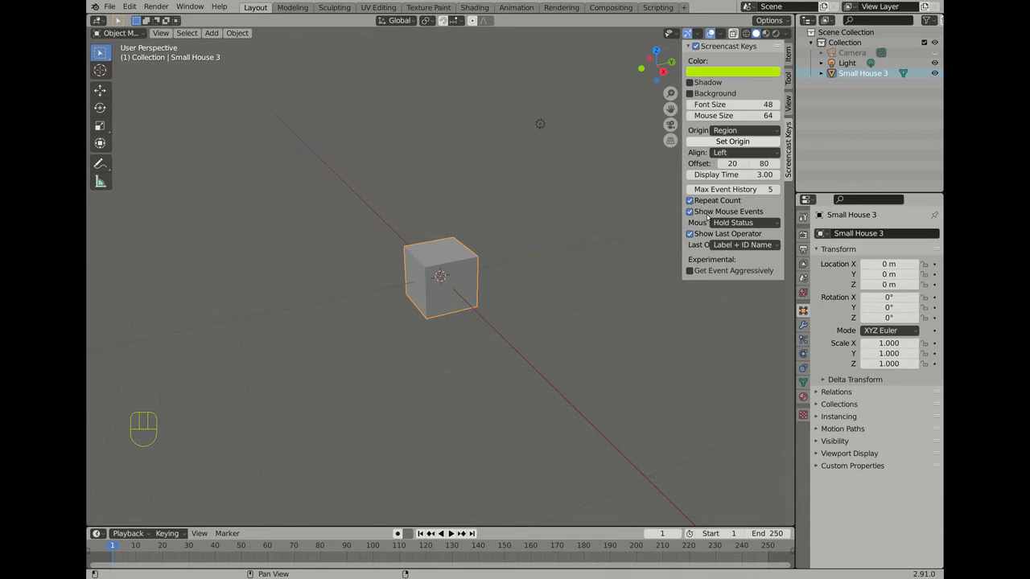
{"action": "left_click", "coordinate": [689, 233]}
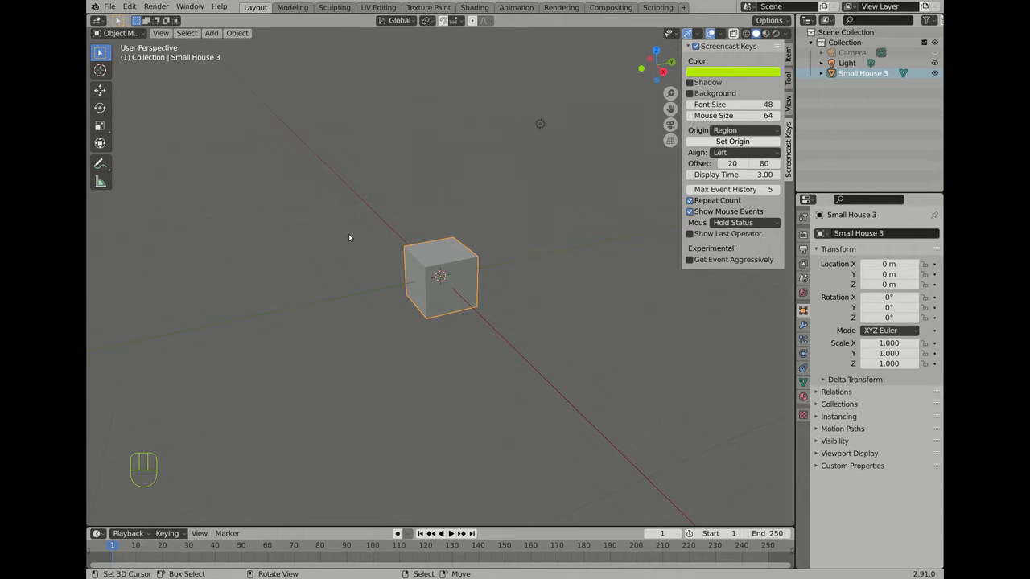
{"action": "middle_click_drag", "start_coordinate": [348, 234], "coordinate": [560, 285]}
{"action": "scroll", "coordinate": [566, 266], "scroll_direction": "up", "scroll_amount": 3}
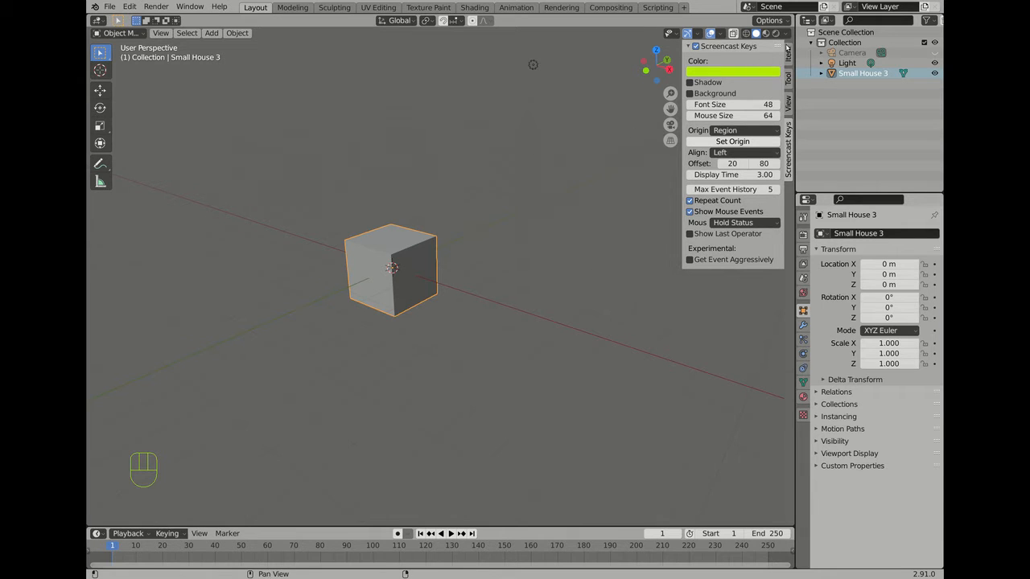
{"action": "left_click", "coordinate": [788, 55]}
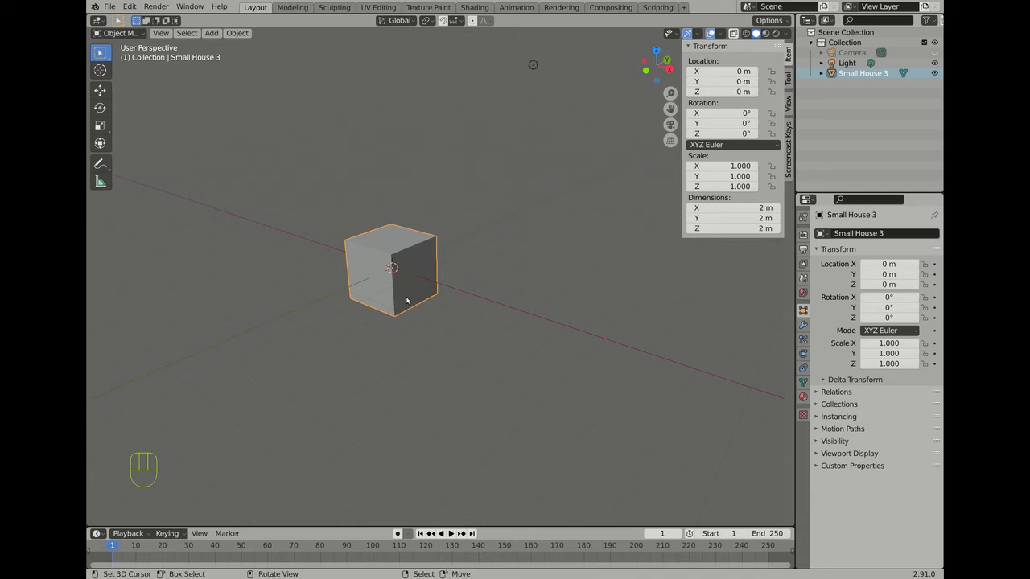
Step: Set Small House 3's dimensions to X 4 m, Y 5 m and Z 3.5 m
{"action": "left_click", "coordinate": [100, 126]}
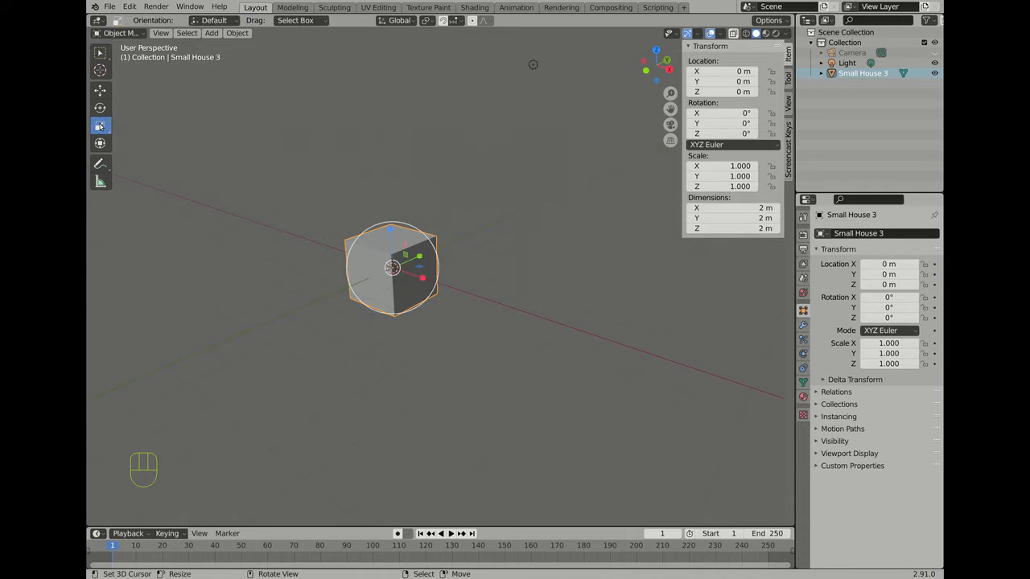
{"action": "left_click_drag", "start_coordinate": [390, 237], "coordinate": [426, 234]}
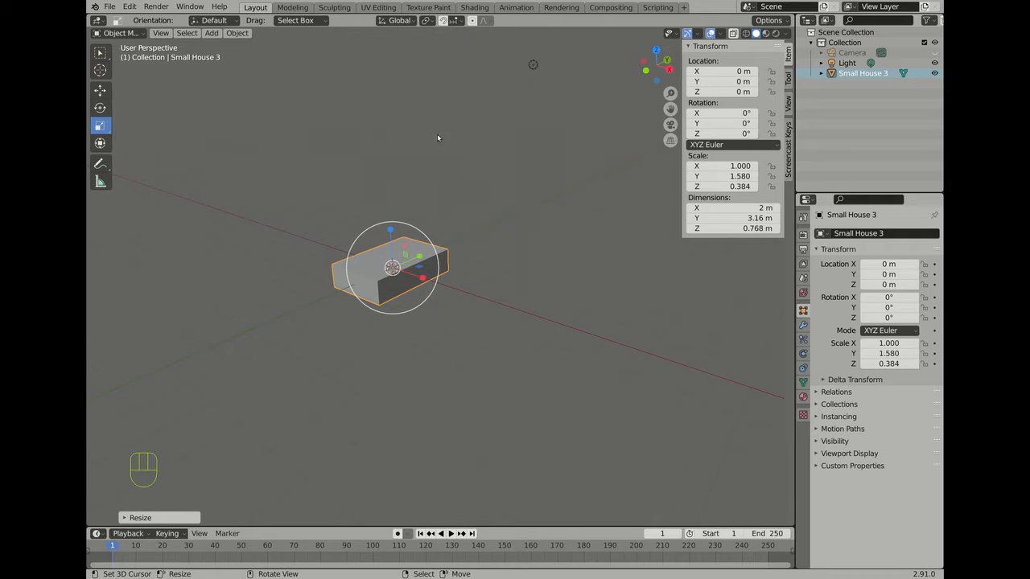
{"action": "left_click", "coordinate": [737, 209]}
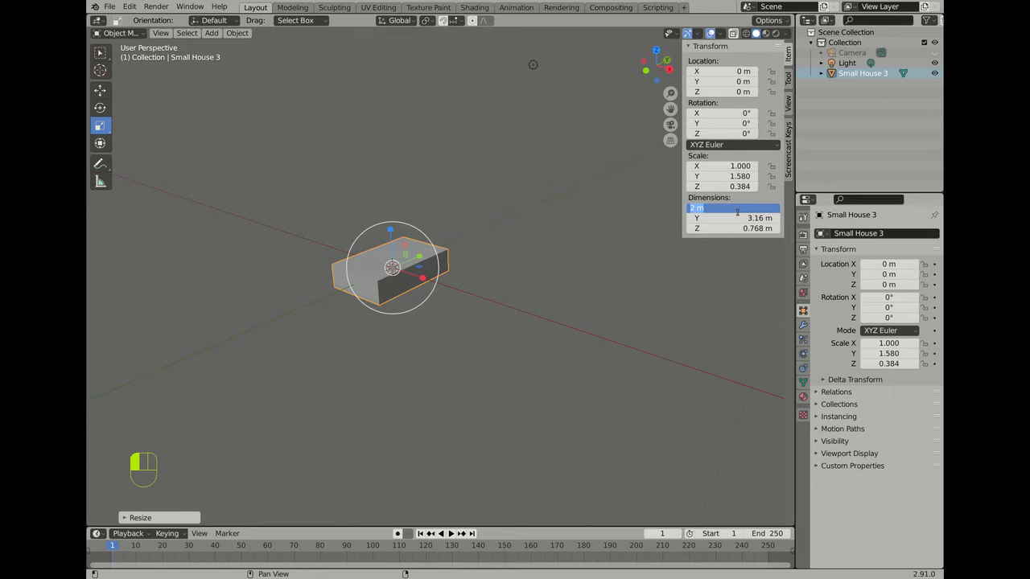
{"action": "type", "text": "4"}
{"action": "key", "text": "Return"}
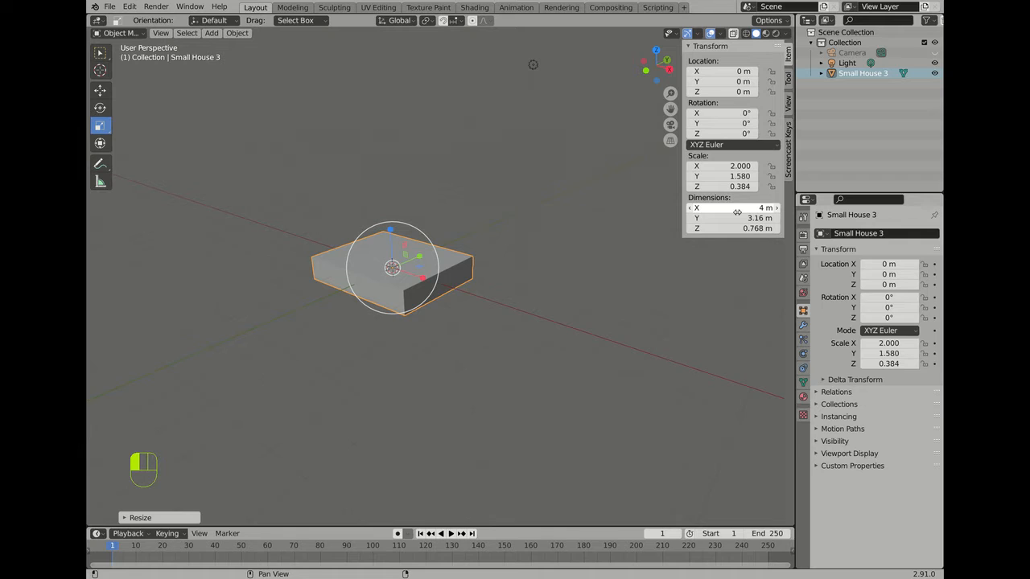
{"action": "left_click", "coordinate": [737, 218]}
{"action": "type", "text": "5"}
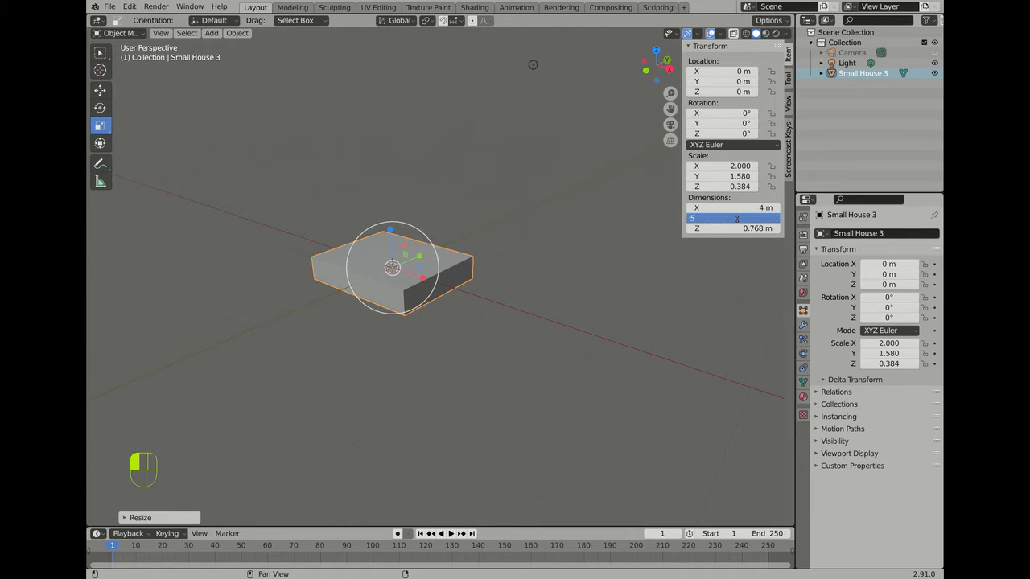
{"action": "key", "text": "Return"}
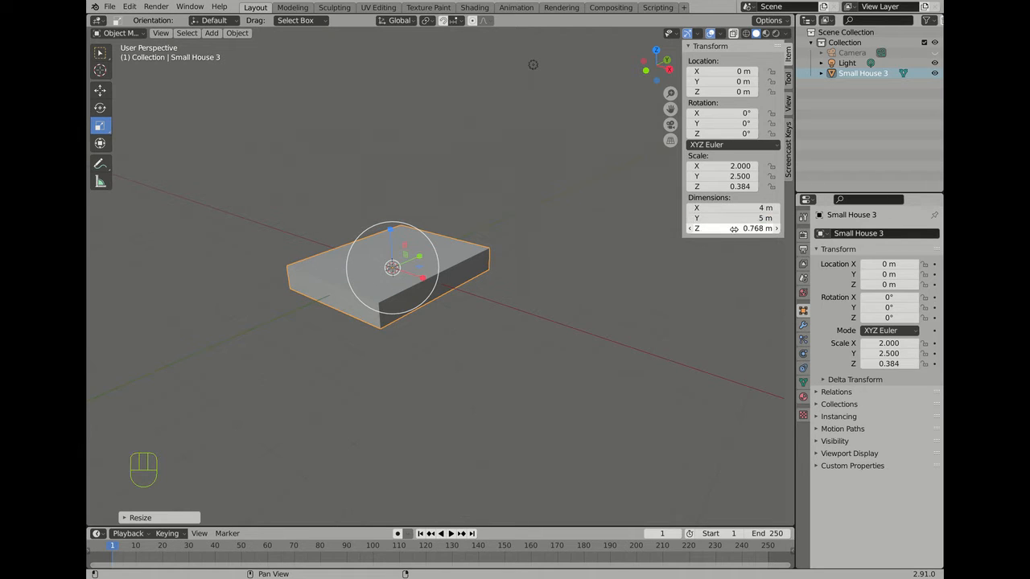
{"action": "left_click", "coordinate": [734, 229]}
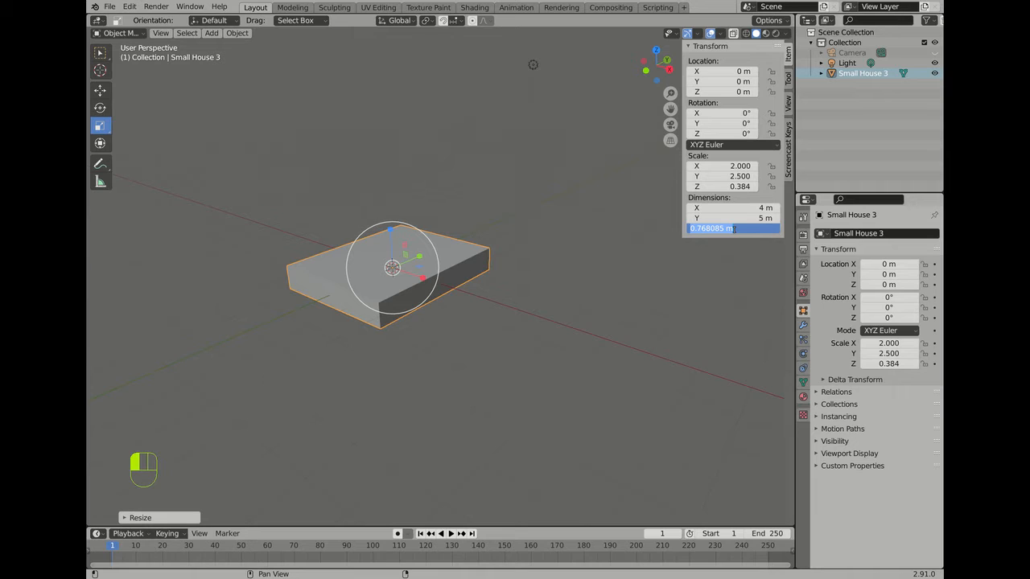
{"action": "type", "text": "3.5"}
{"action": "key", "text": "Return"}
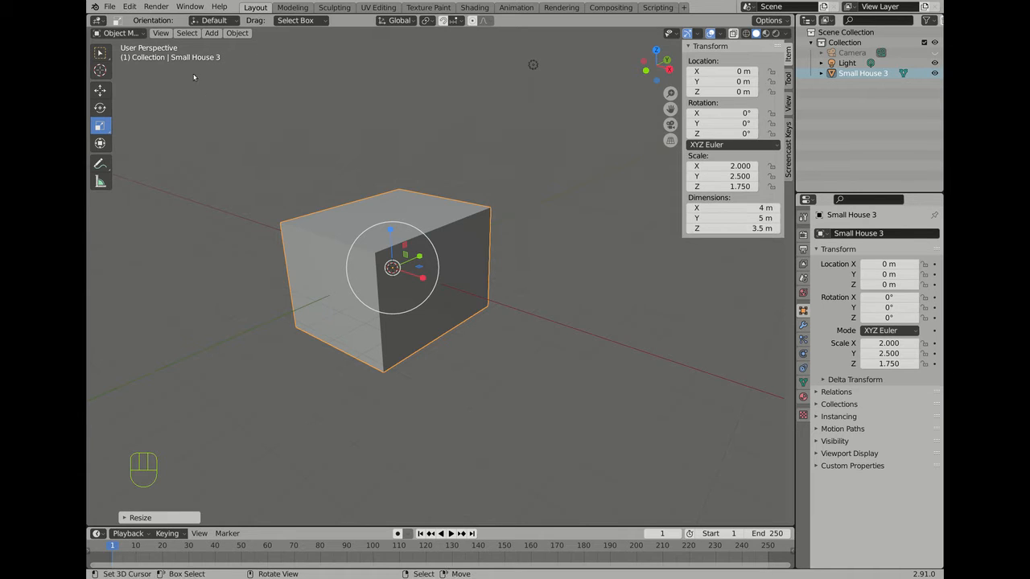
Step: Put the house mesh into Edit Mode
{"action": "middle_click_drag", "start_coordinate": [295, 213], "coordinate": [361, 219]}
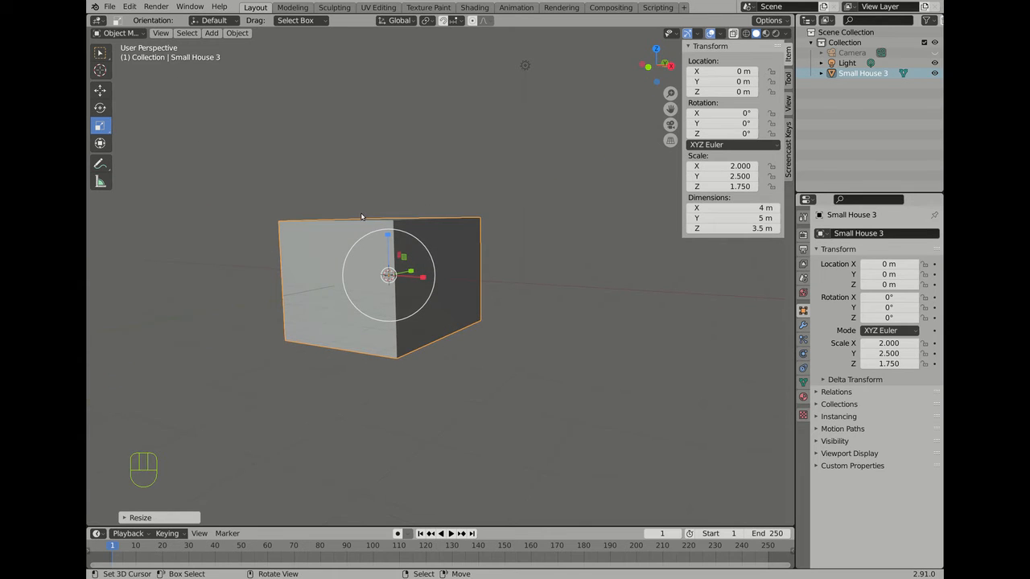
{"action": "scroll", "coordinate": [377, 262], "scroll_direction": "up", "scroll_amount": 2}
{"action": "scroll", "coordinate": [378, 262], "scroll_direction": "down", "scroll_amount": 4}
{"action": "mouse_move", "coordinate": [378, 263]}
{"action": "middle_mouse_down"}
{"action": "mouse_move", "coordinate": [386, 278]}
{"action": "mouse_move", "coordinate": [385, 268]}
{"action": "middle_mouse_up"}
{"action": "scroll", "coordinate": [333, 281], "scroll_direction": "up", "scroll_amount": 3}
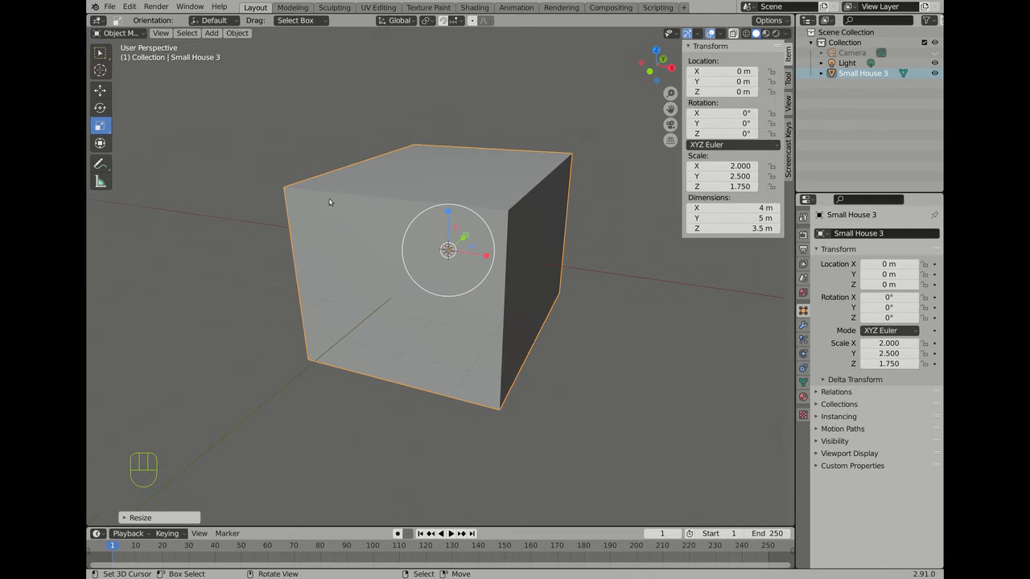
{"action": "left_click", "coordinate": [121, 34]}
{"action": "left_click", "coordinate": [121, 55]}
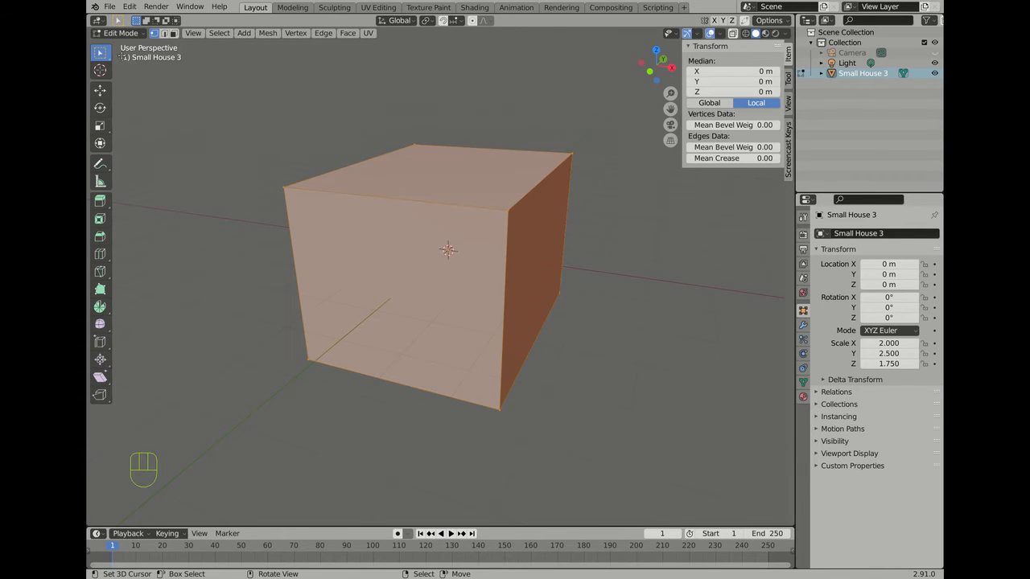
Step: View the mesh from the front in orthographic projection
{"action": "middle_click_drag", "start_coordinate": [511, 346], "coordinate": [472, 223]}
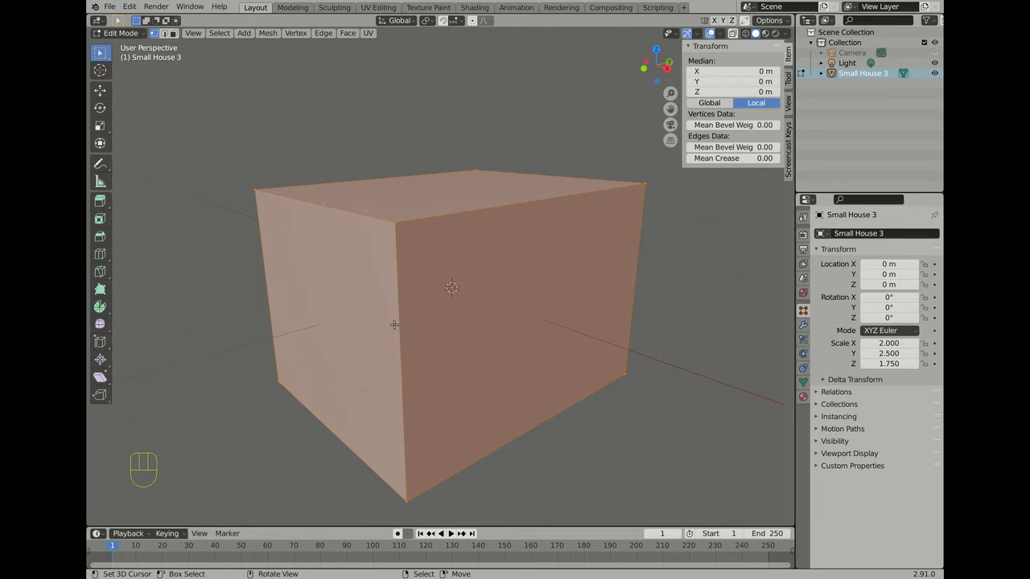
{"action": "key", "text": "KP_1"}
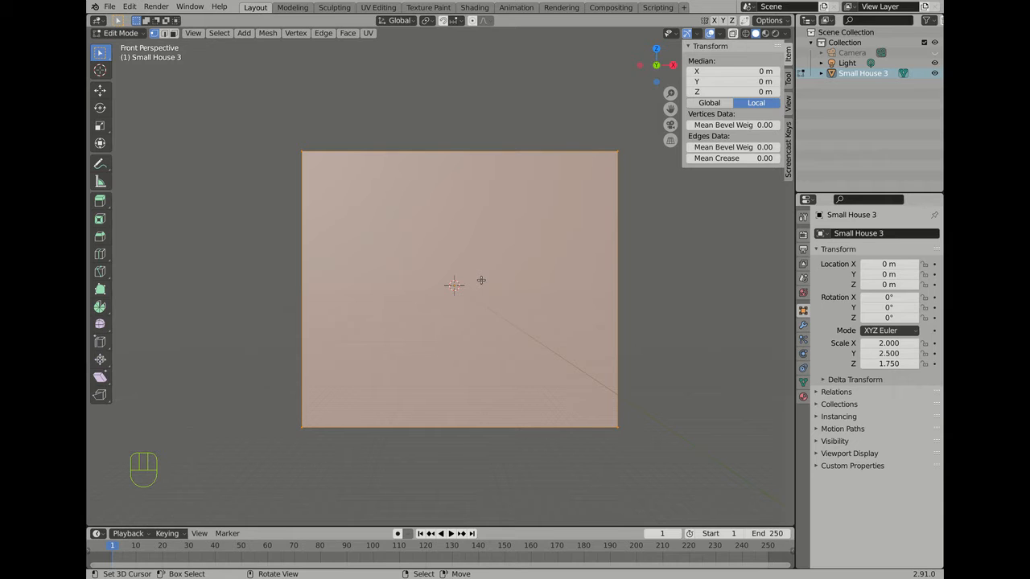
{"action": "key", "text": "KP_5"}
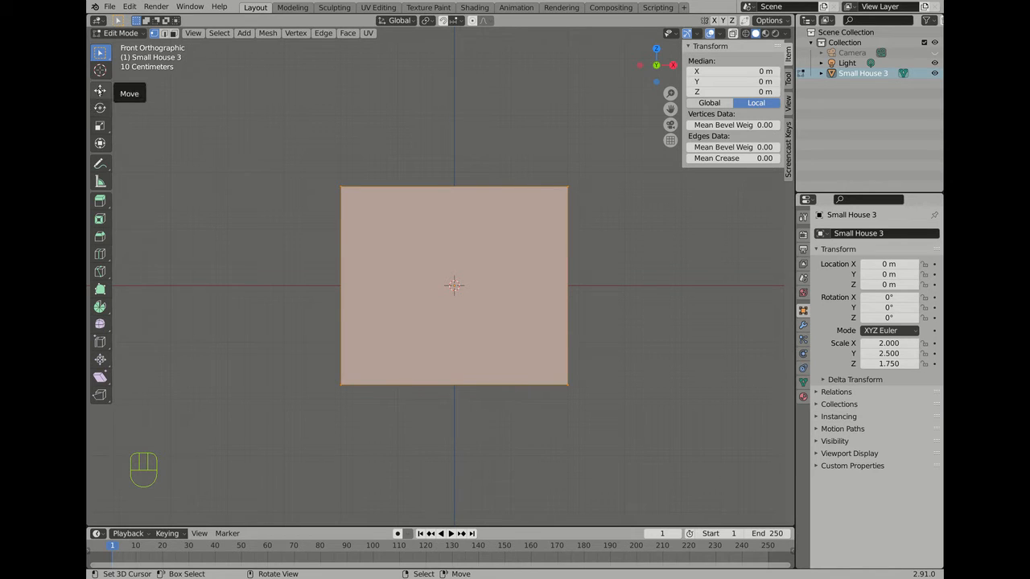
Step: Move the whole mesh up along Z so its median sits at 0.71499 m
{"action": "left_click", "coordinate": [100, 90]}
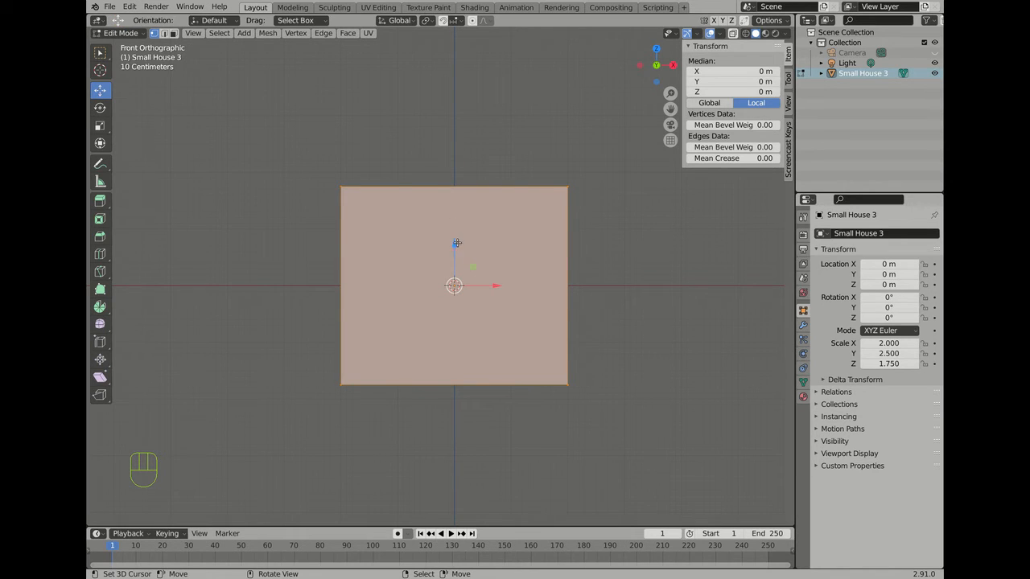
{"action": "left_click_drag", "start_coordinate": [454, 244], "coordinate": [450, 174]}
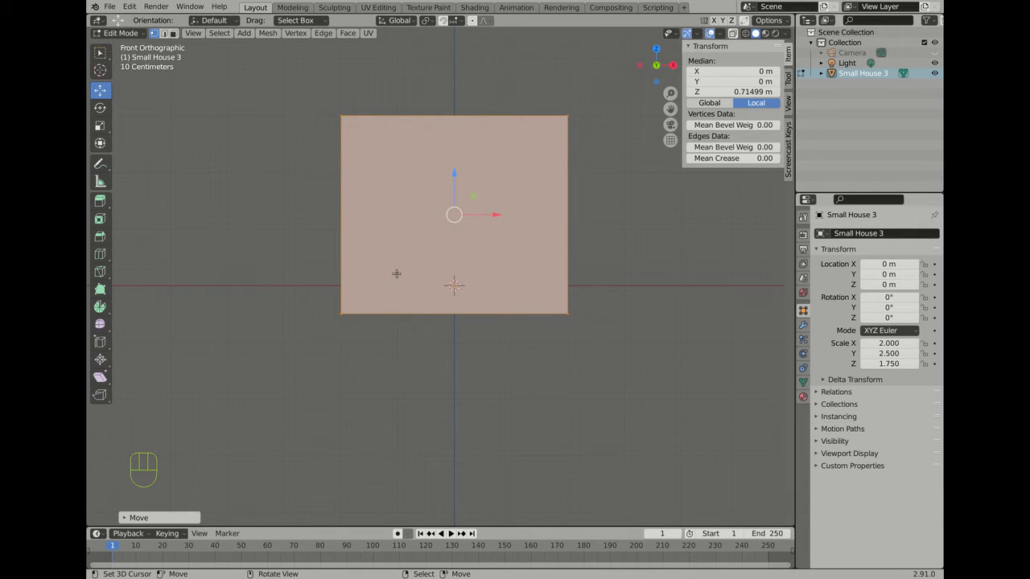
{"action": "middle_click_drag", "start_coordinate": [397, 274], "coordinate": [354, 285]}
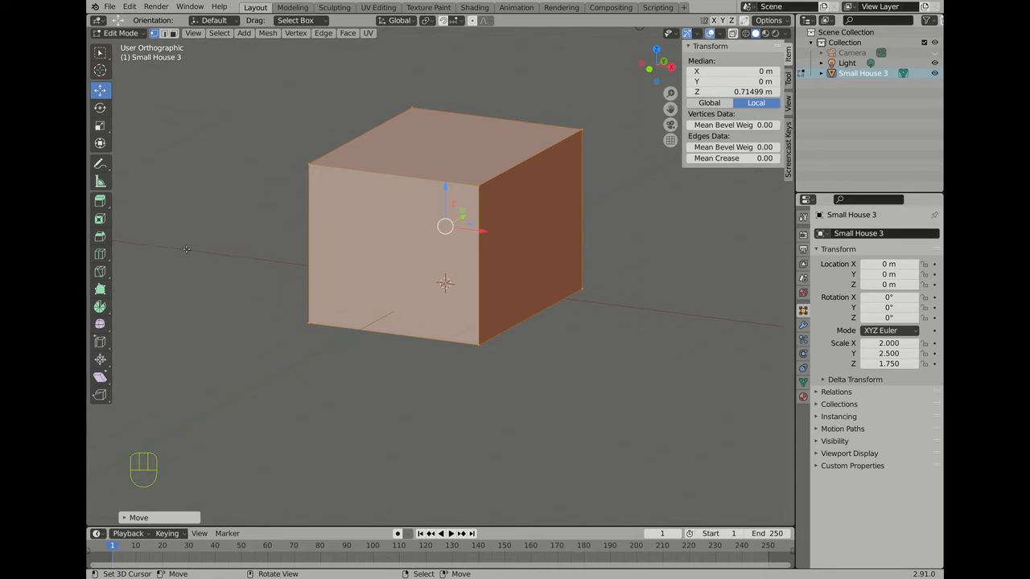
Step: Add one vertical edge loop across the box and switch to edge selection
{"action": "left_click", "coordinate": [104, 258]}
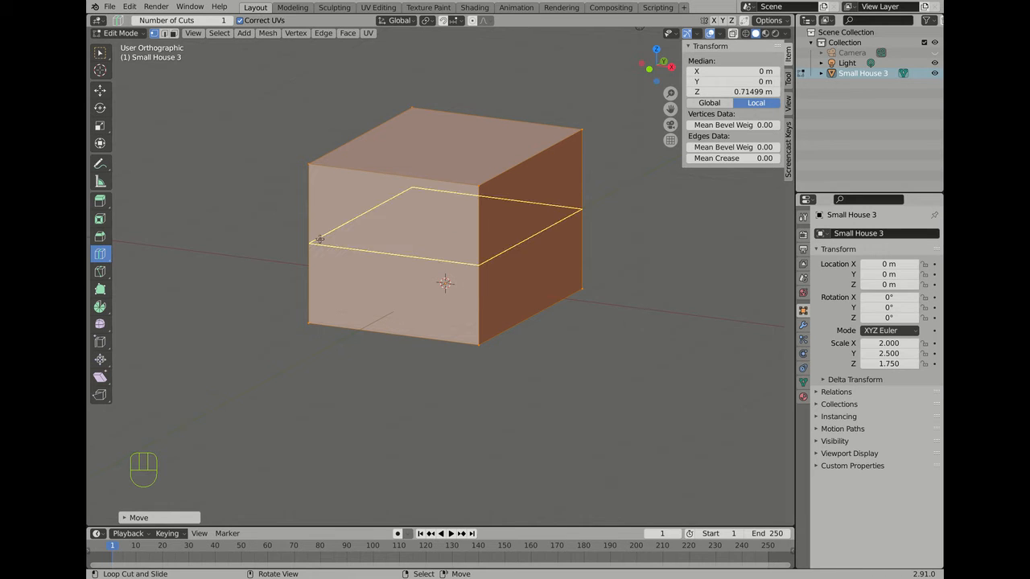
{"action": "left_click", "coordinate": [395, 172]}
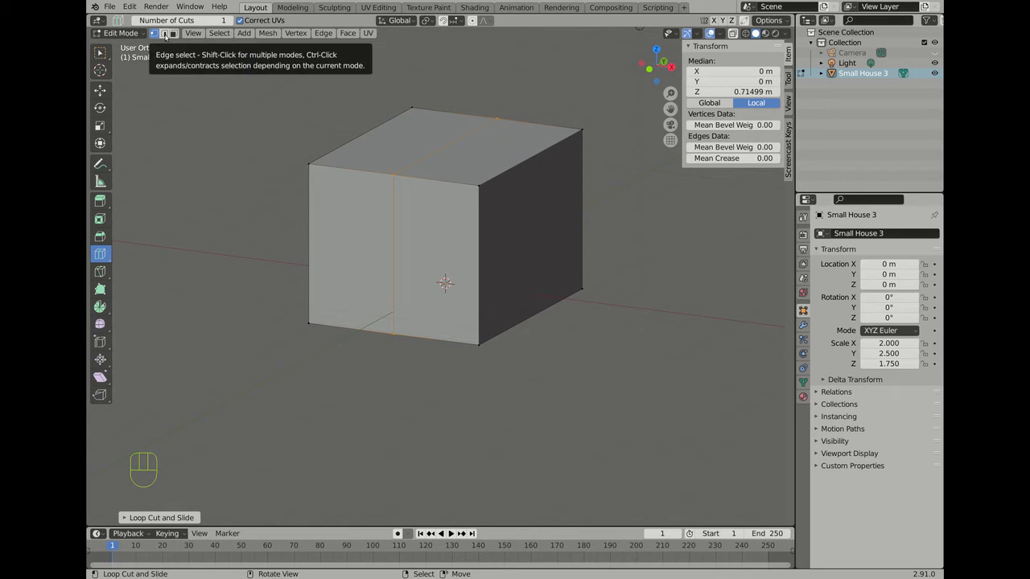
{"action": "left_click", "coordinate": [164, 36]}
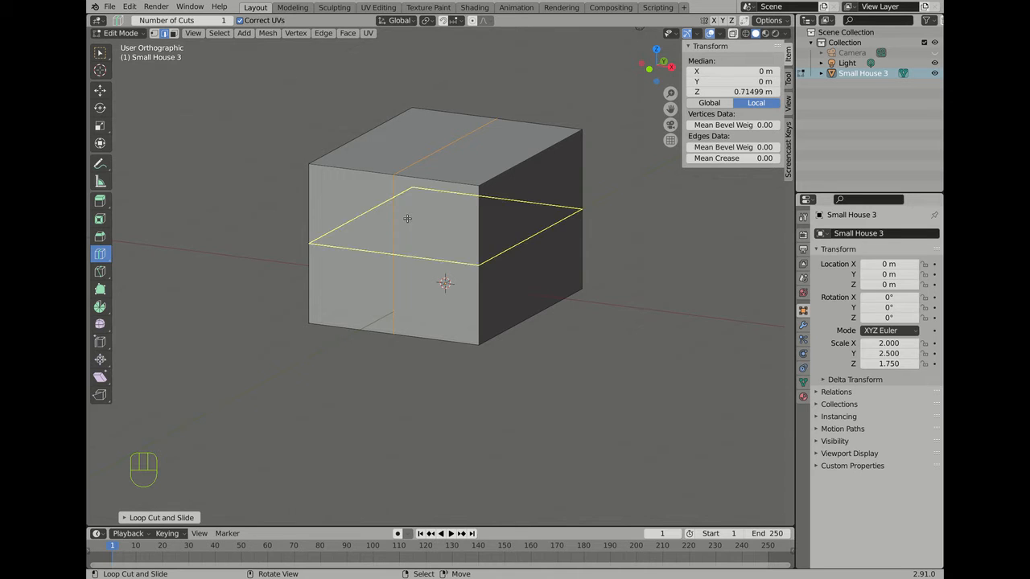
Step: Cut horizontal loops near the bottom, just below the roof and mid-height, plus a vertical loop on the left
{"action": "mouse_move", "coordinate": [407, 218]}
{"action": "left_mouse_down"}
{"action": "mouse_move", "coordinate": [403, 275]}
{"action": "mouse_move", "coordinate": [408, 210]}
{"action": "left_mouse_up"}
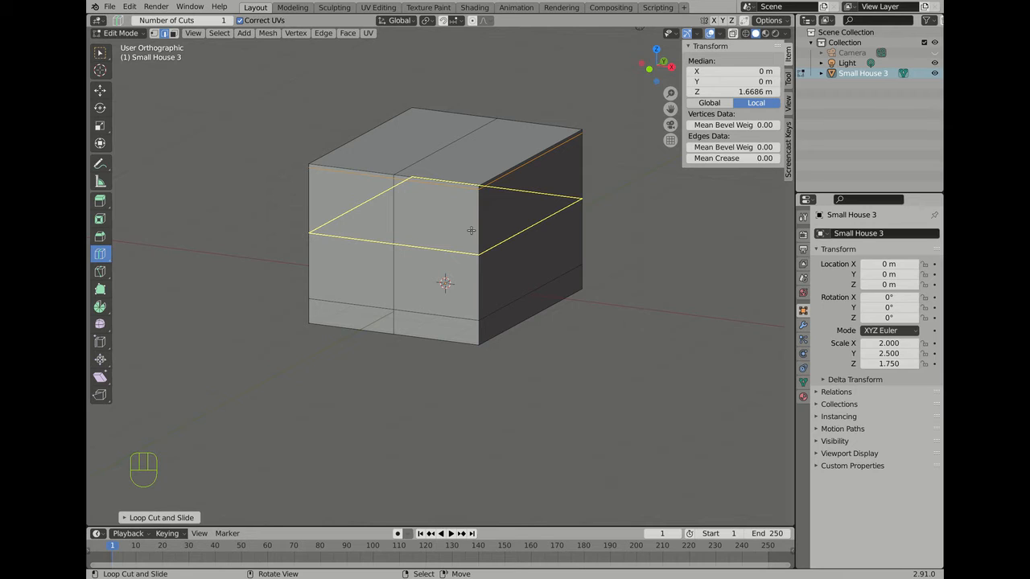
{"action": "left_click_drag", "start_coordinate": [471, 231], "coordinate": [466, 184]}
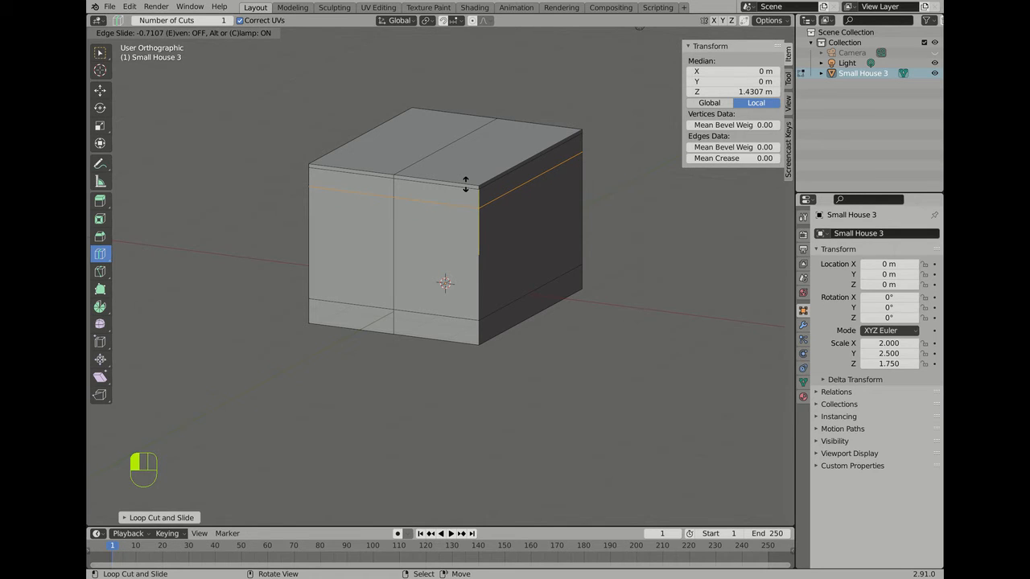
{"action": "left_click_drag", "start_coordinate": [465, 185], "coordinate": [466, 185]}
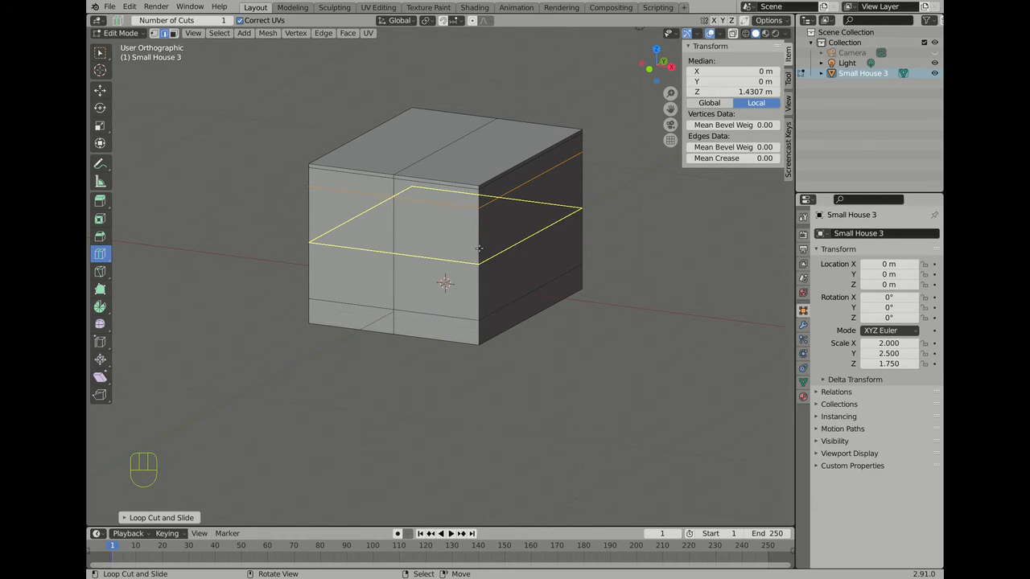
{"action": "left_click_drag", "start_coordinate": [480, 256], "coordinate": [479, 274]}
{"action": "scroll", "coordinate": [290, 197], "scroll_direction": "up", "scroll_amount": 1}
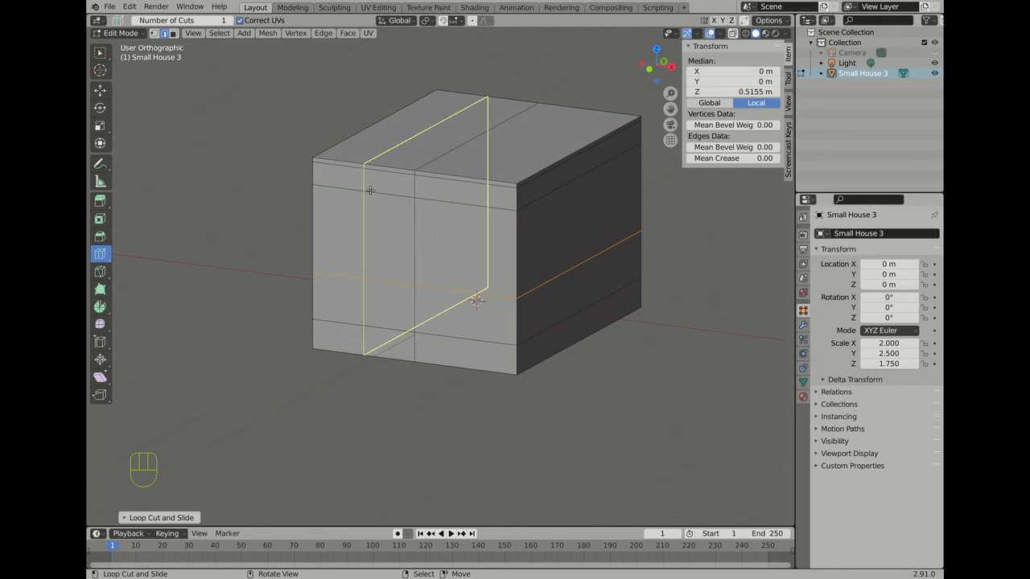
{"action": "scroll", "coordinate": [371, 189], "scroll_direction": "down", "scroll_amount": 2}
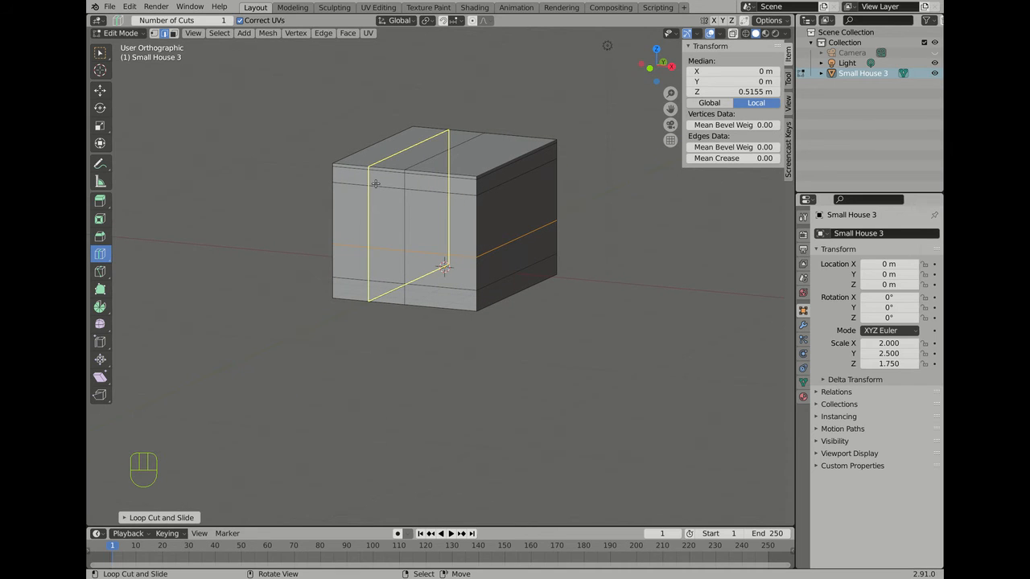
{"action": "left_click", "coordinate": [375, 183]}
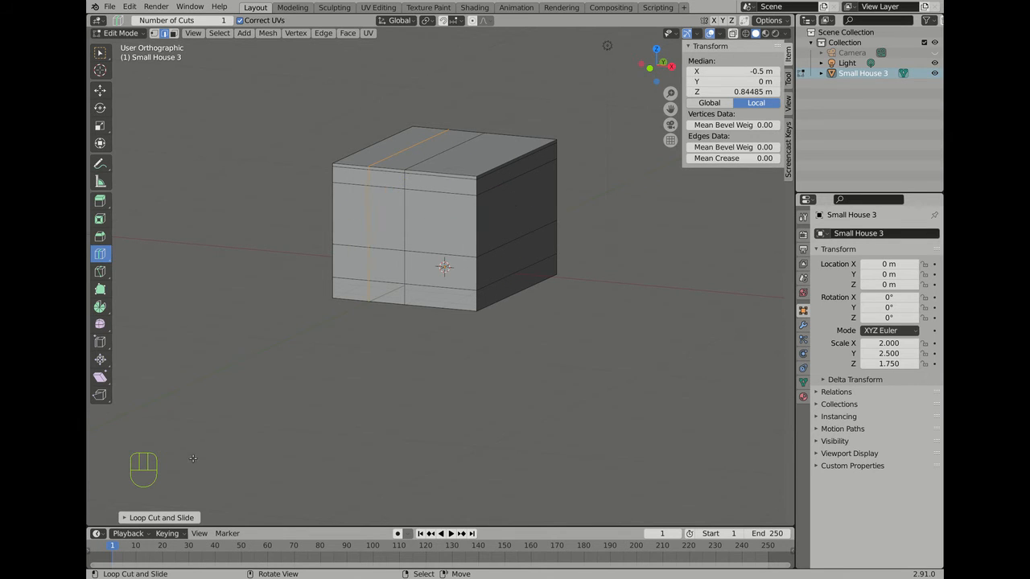
Step: Raise the last loop cut's Number of Cuts so five vertical loops span the left side
{"action": "left_click", "coordinate": [151, 519]}
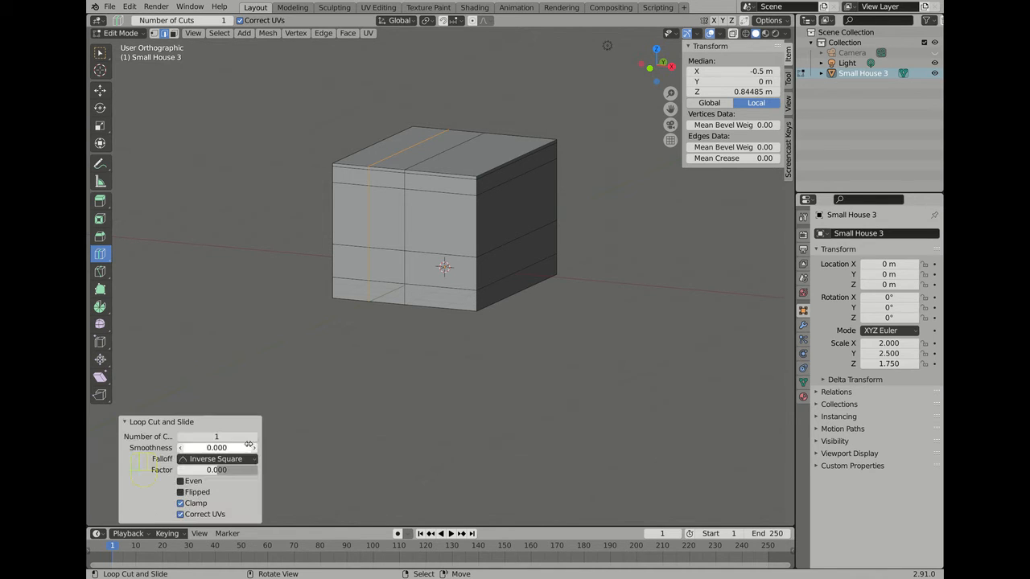
{"action": "left_click", "coordinate": [254, 437]}
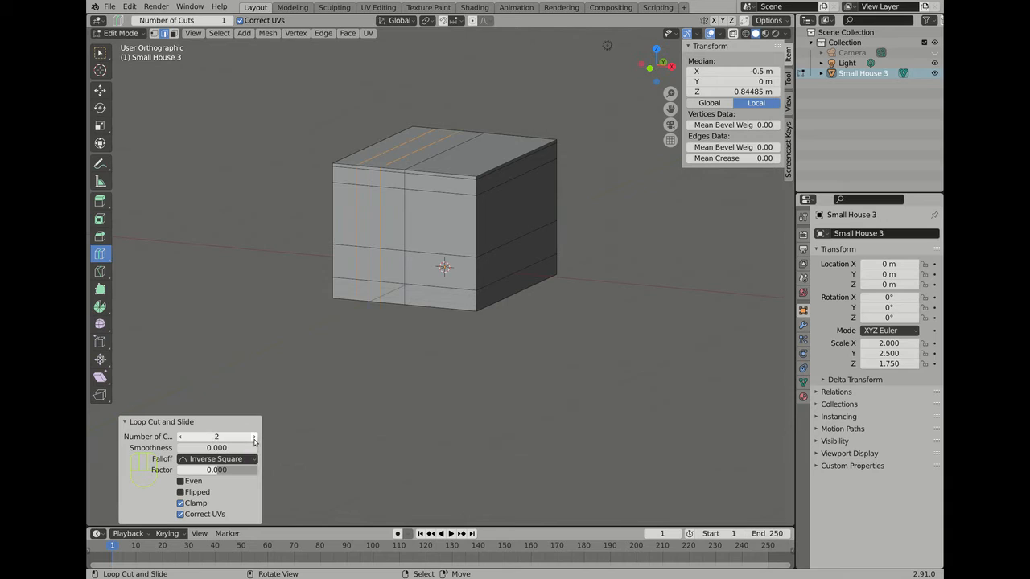
{"action": "left_click", "coordinate": [254, 437]}
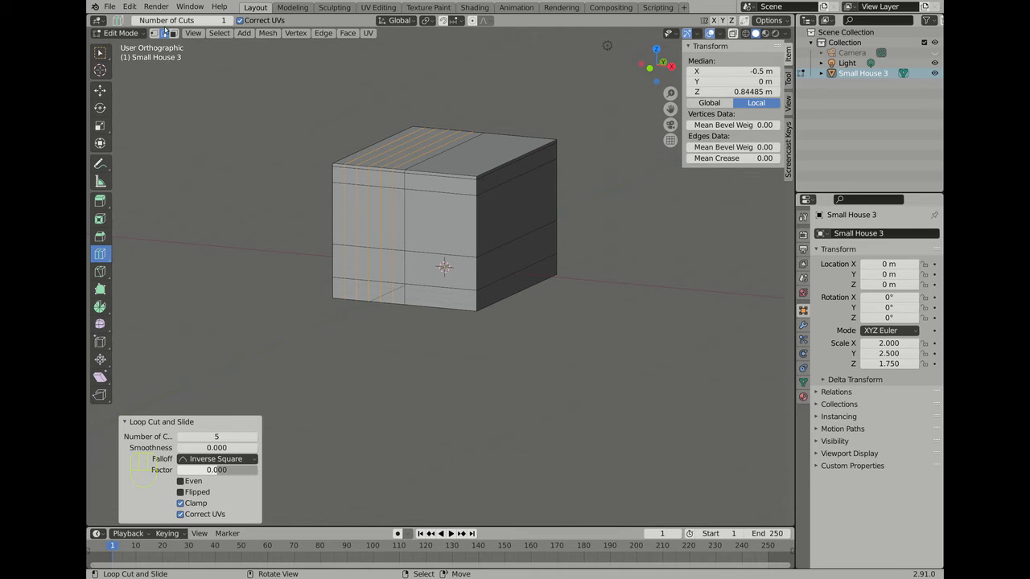
{"action": "left_click", "coordinate": [99, 91]}
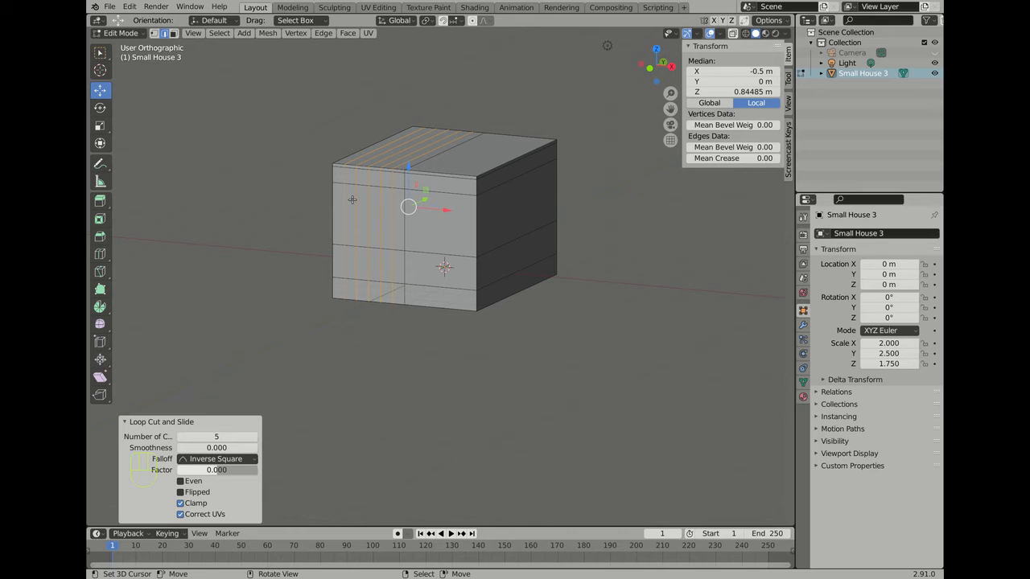
Step: Select one vertical edge loop and dissolve it with Dissolve Edges
{"action": "key", "text": "alt"}
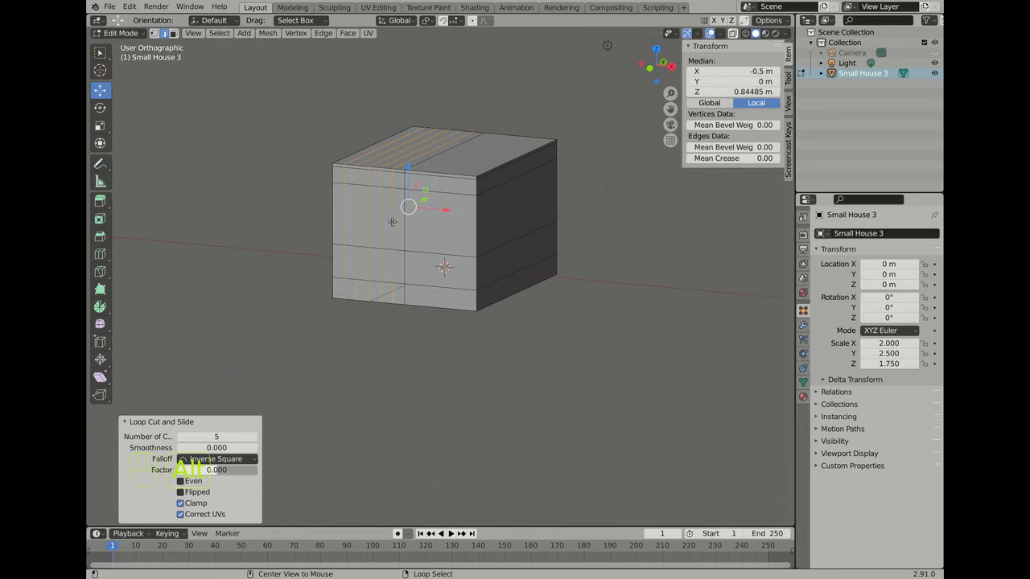
{"action": "left_click", "coordinate": [123, 421]}
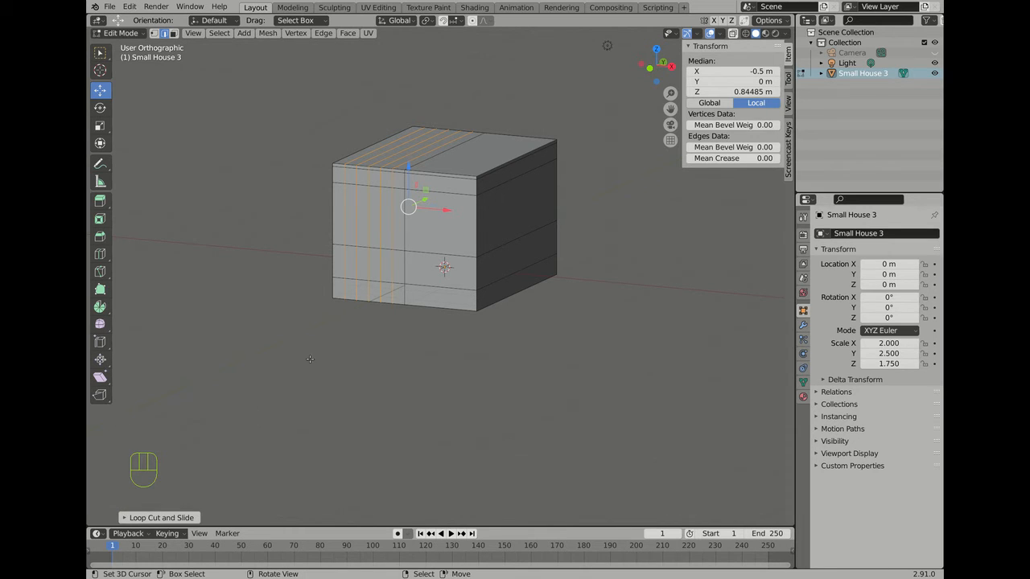
{"action": "key", "text": "alt"}
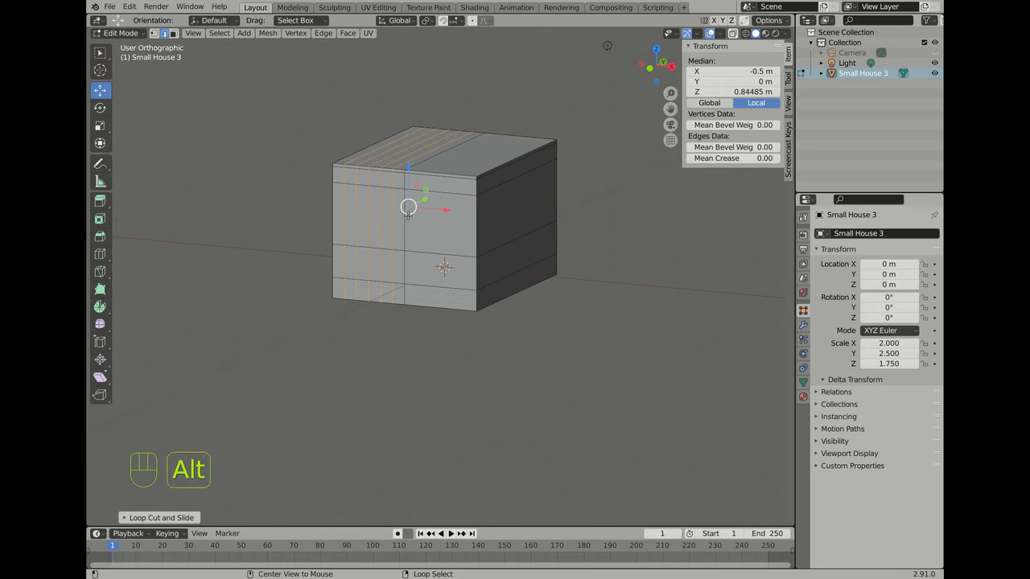
{"action": "left_click", "coordinate": [392, 219], "text": "alt"}
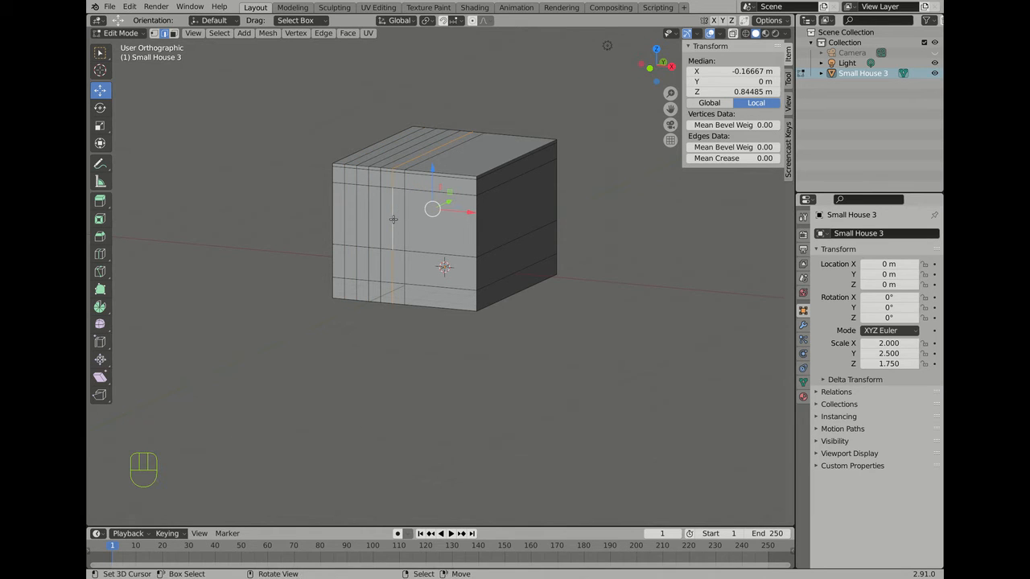
{"action": "key", "text": "Delete"}
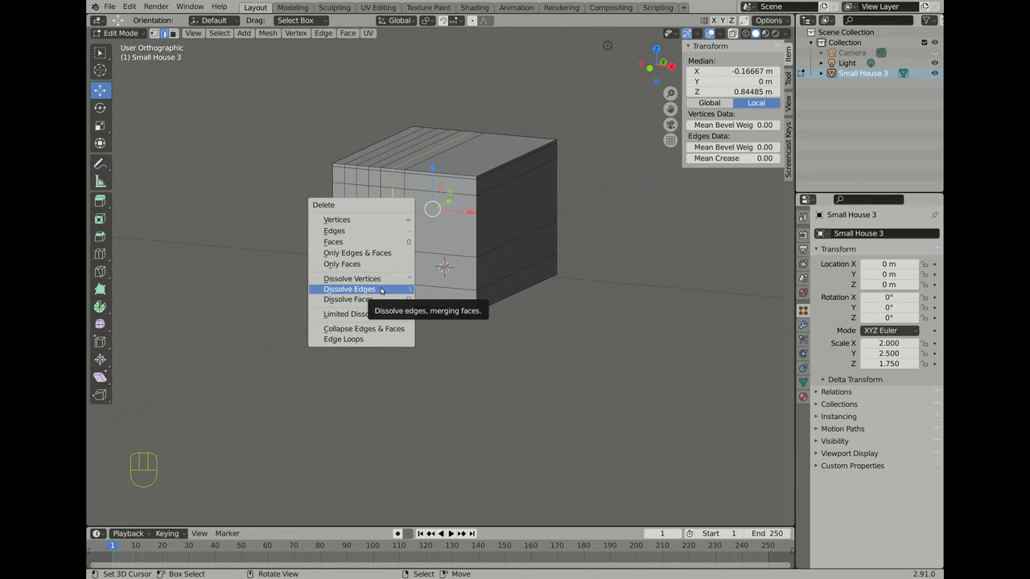
{"action": "left_click", "coordinate": [382, 290]}
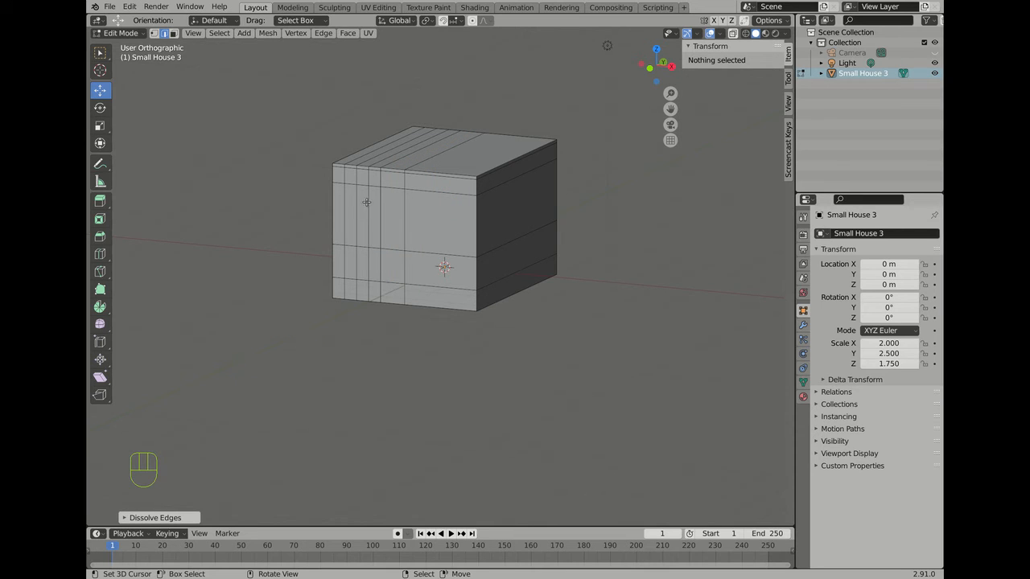
Step: Dissolve a second vertical edge loop on the front wall
{"action": "key", "text": "Left"}
{"action": "key", "text": "Left"}
{"action": "key", "text": "Left"}
{"action": "key", "text": "Left"}
{"action": "key", "text": "Left"}
{"action": "key", "text": "Left"}
{"action": "key", "text": "Left"}
{"action": "key", "text": "Left"}
{"action": "key", "text": "Left"}
{"action": "key", "text": "Left"}
{"action": "key", "text": "Left"}
{"action": "key", "text": "Left"}
{"action": "key", "text": "Left"}
{"action": "key", "text": "Left"}
{"action": "key", "text": "Left"}
{"action": "key", "text": "Left"}
{"action": "key", "text": "Left"}
{"action": "key", "text": "Left"}
{"action": "key", "text": "Left"}
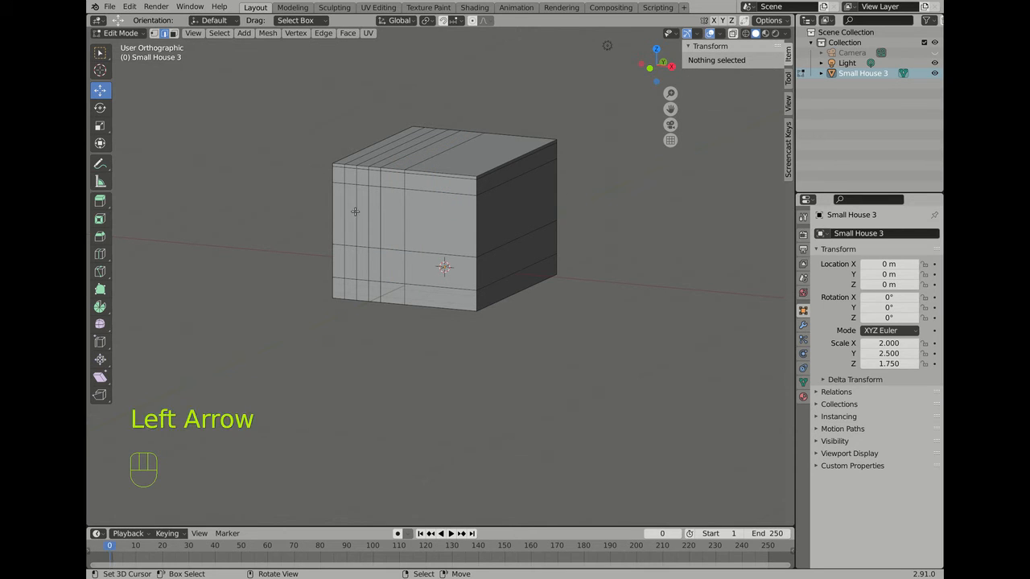
{"action": "left_click", "coordinate": [356, 213]}
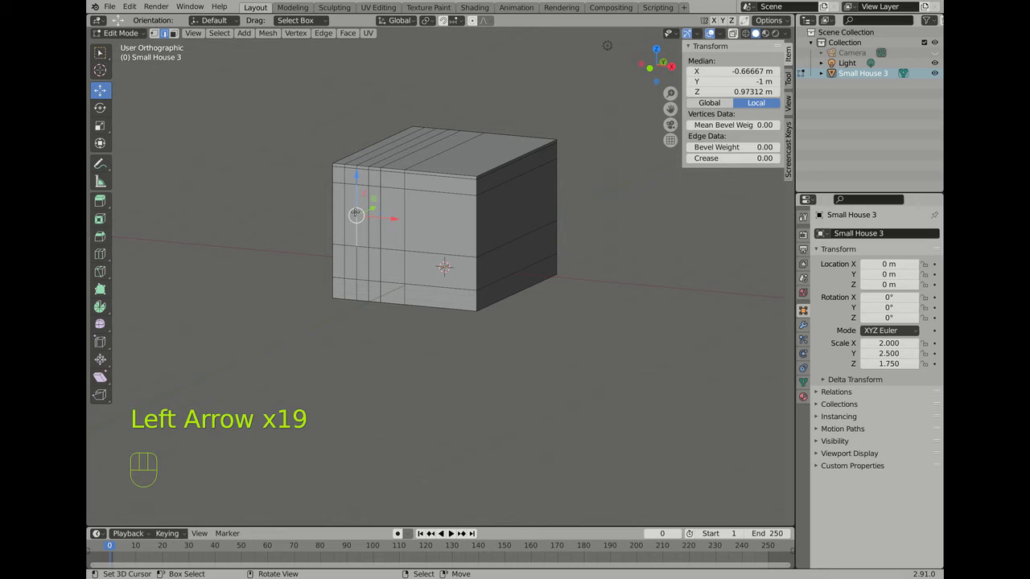
{"action": "left_click", "coordinate": [356, 262], "text": "alt"}
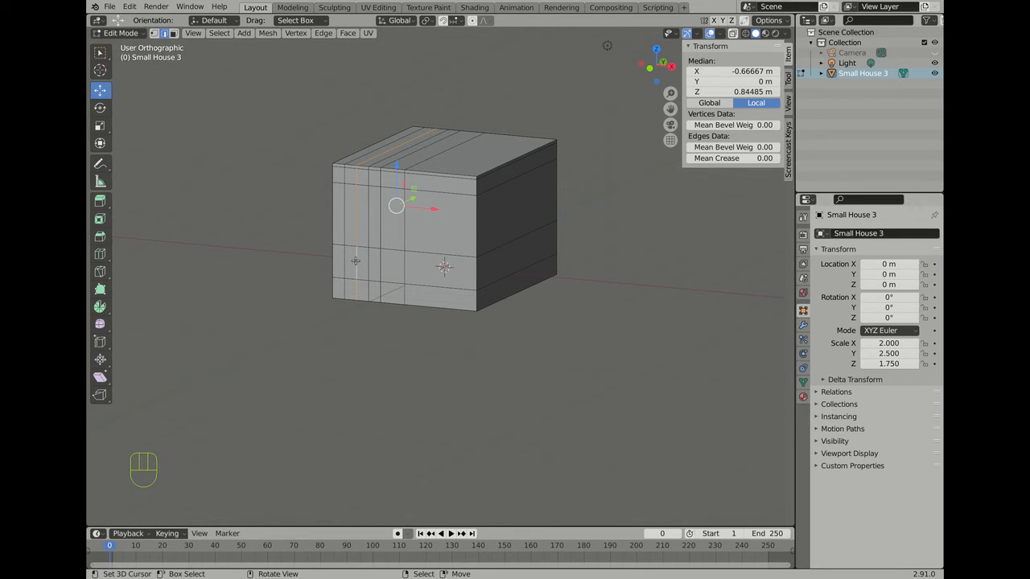
{"action": "key", "text": "Delete"}
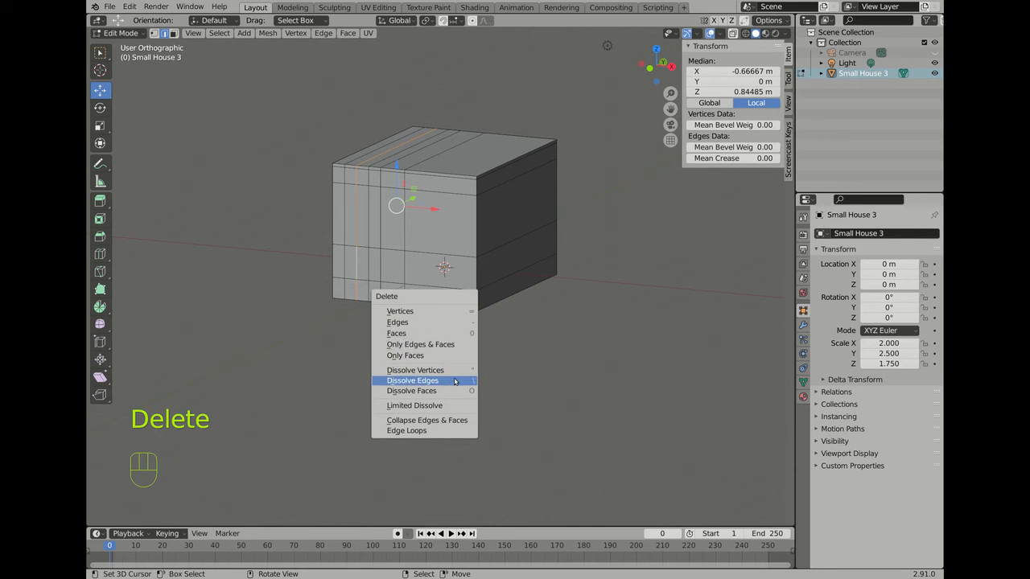
{"action": "left_click", "coordinate": [455, 381]}
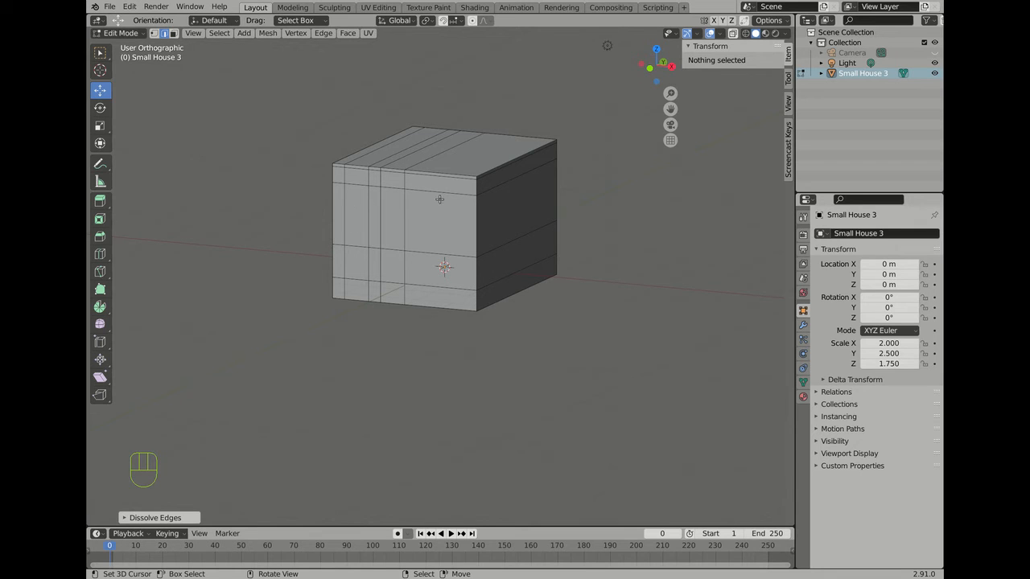
{"action": "middle_click_drag", "start_coordinate": [439, 199], "coordinate": [459, 217]}
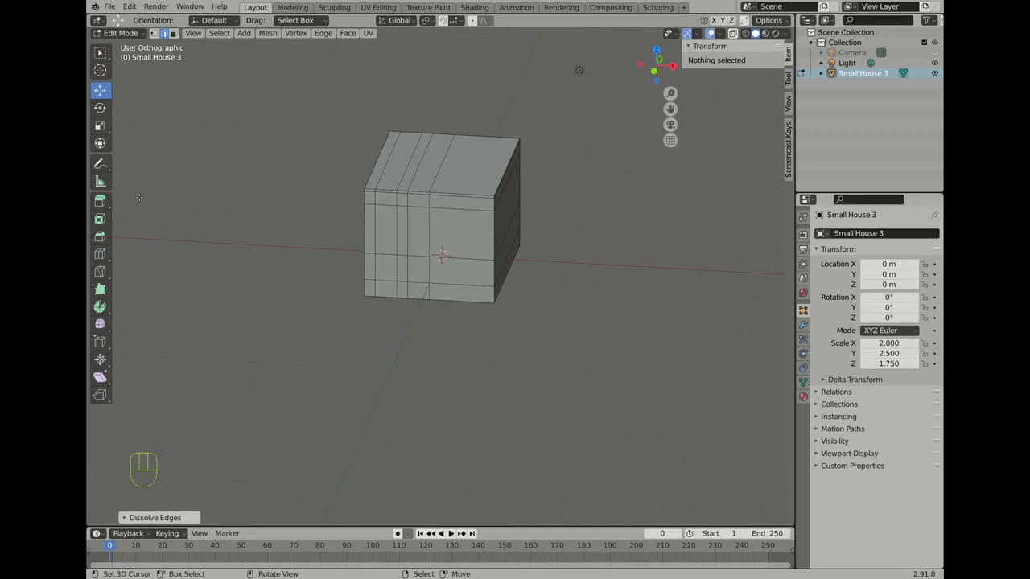
Step: Add another vertical loop cut near the right side of the front wall
{"action": "left_click", "coordinate": [100, 253]}
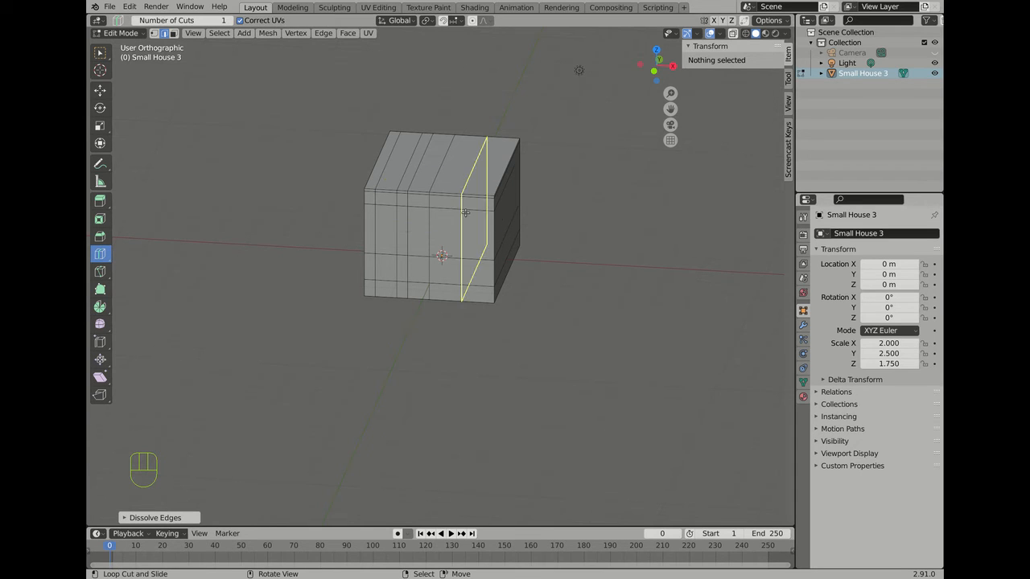
{"action": "left_click", "coordinate": [452, 221]}
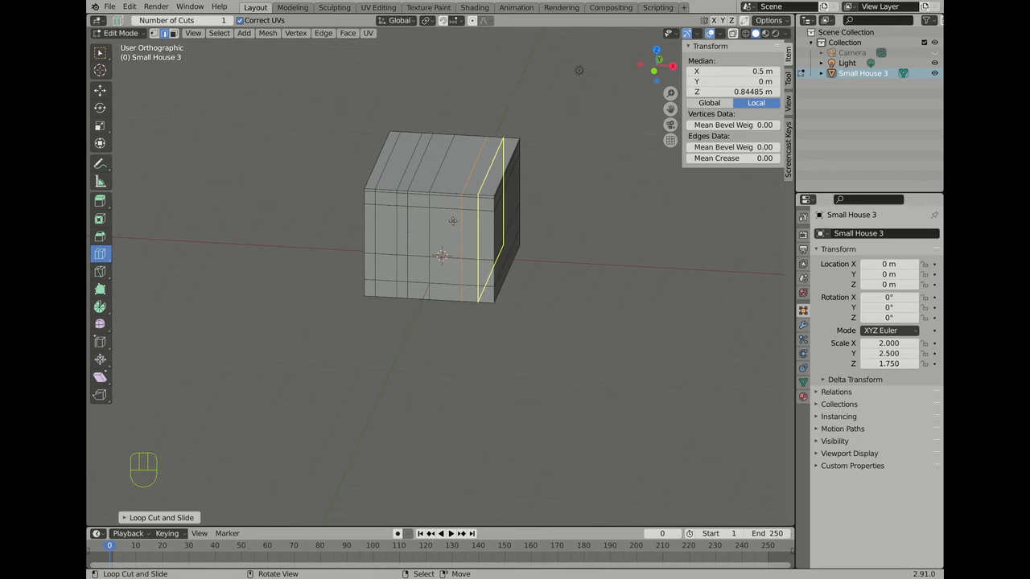
{"action": "left_click", "coordinate": [175, 518]}
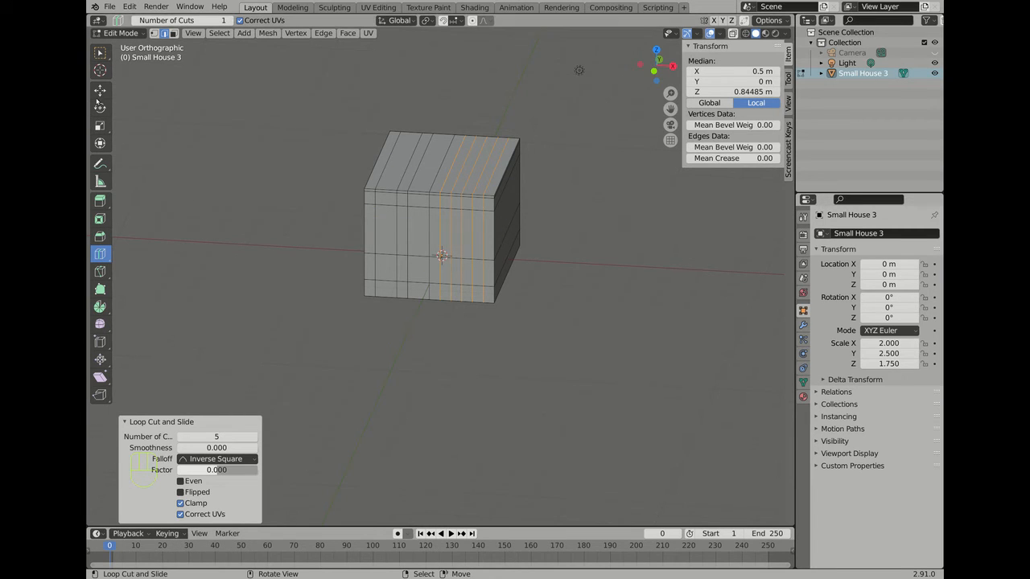
Step: Select two vertical loops on the front wall and dissolve them with Dissolve Edges
{"action": "left_click", "coordinate": [100, 90]}
{"action": "scroll", "coordinate": [439, 189], "scroll_direction": "up", "scroll_amount": 3}
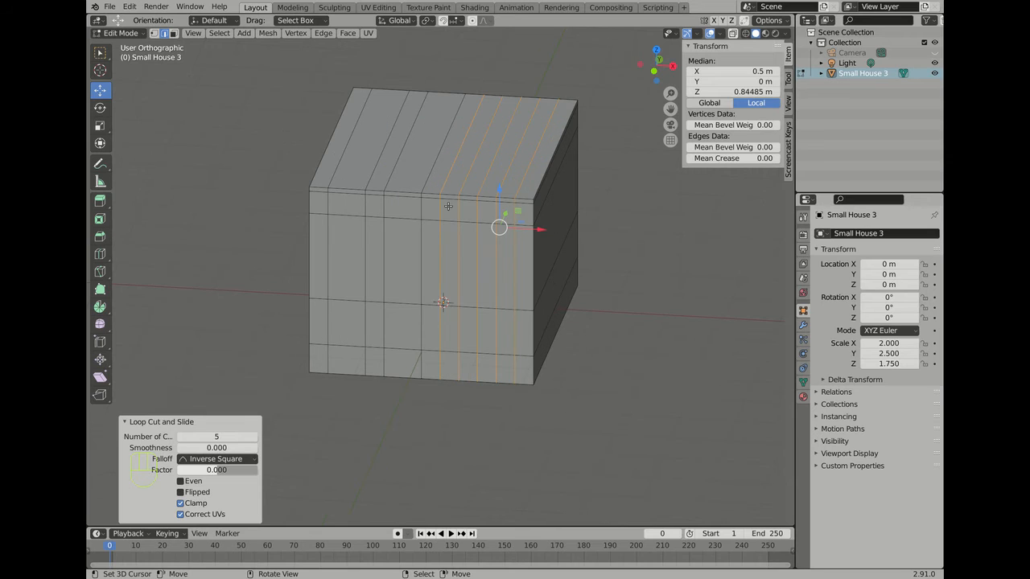
{"action": "left_click", "coordinate": [443, 240], "text": "alt"}
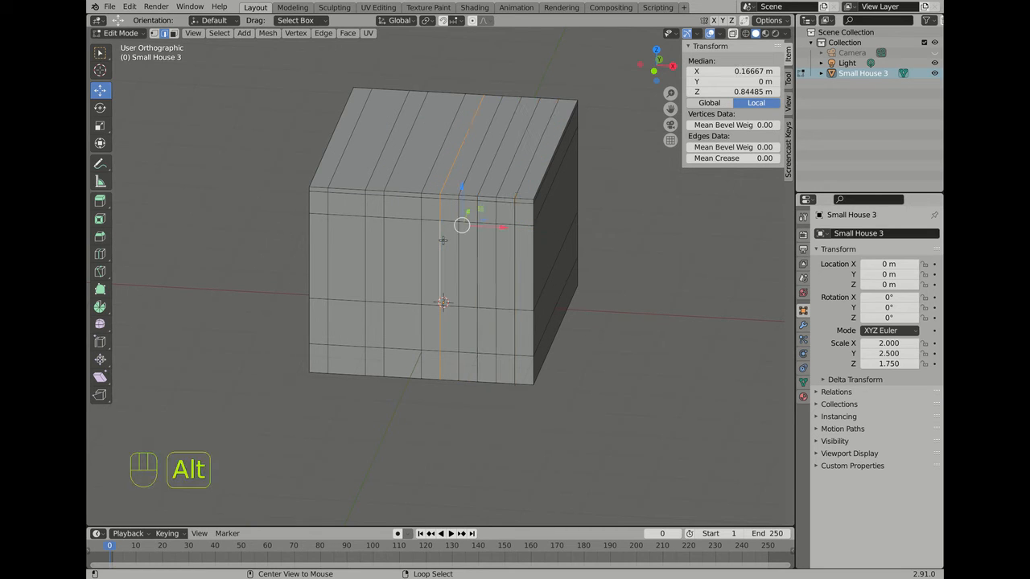
{"action": "key", "text": "Delete"}
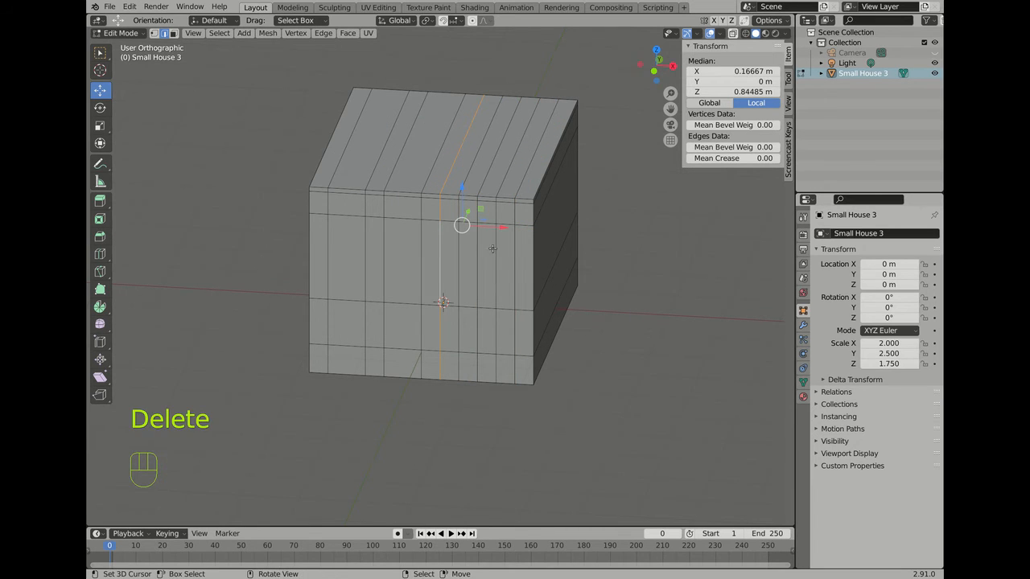
{"action": "left_click", "coordinate": [428, 227]}
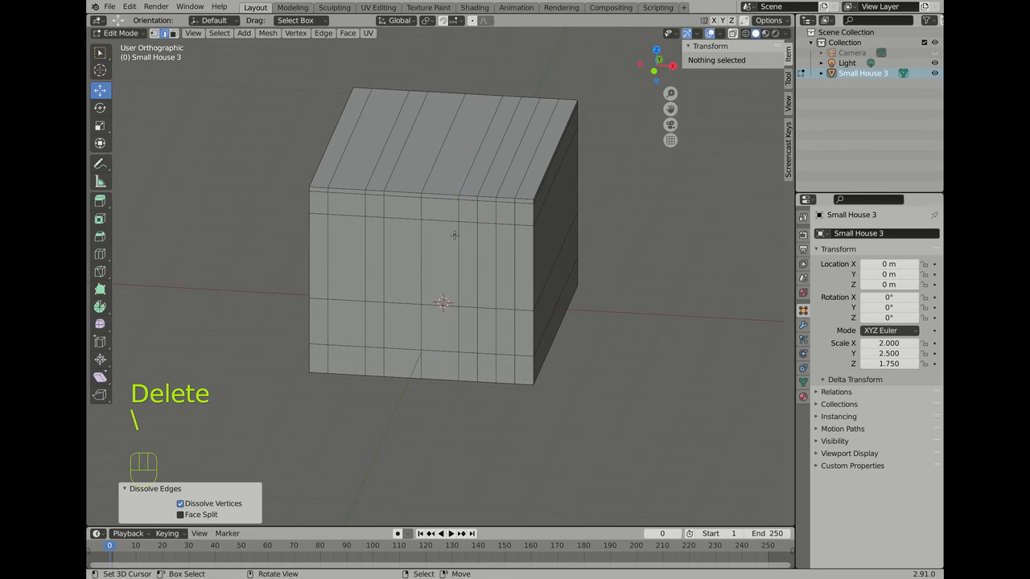
{"action": "left_click", "coordinate": [497, 241], "text": "alt"}
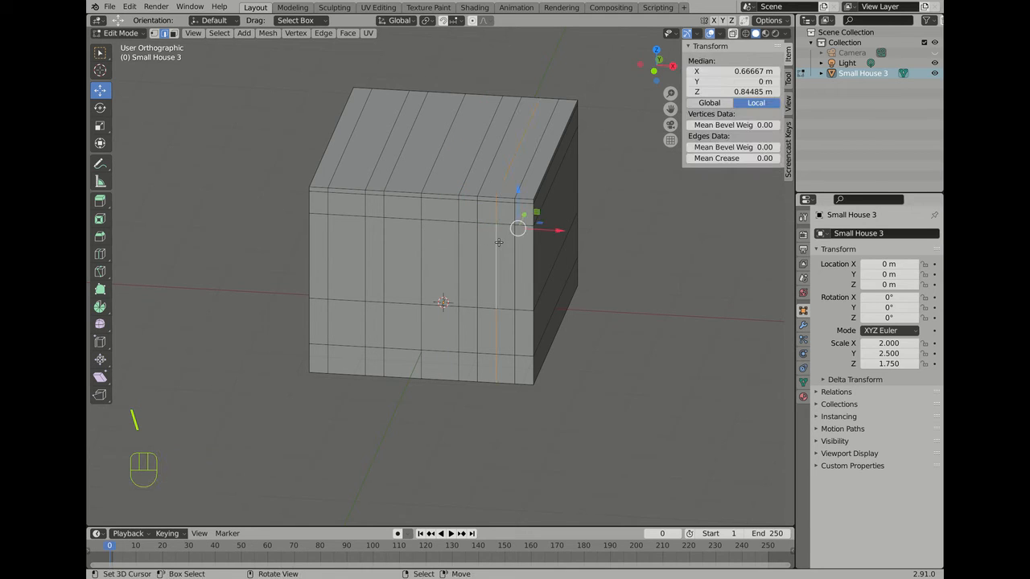
{"action": "key", "text": "backslash"}
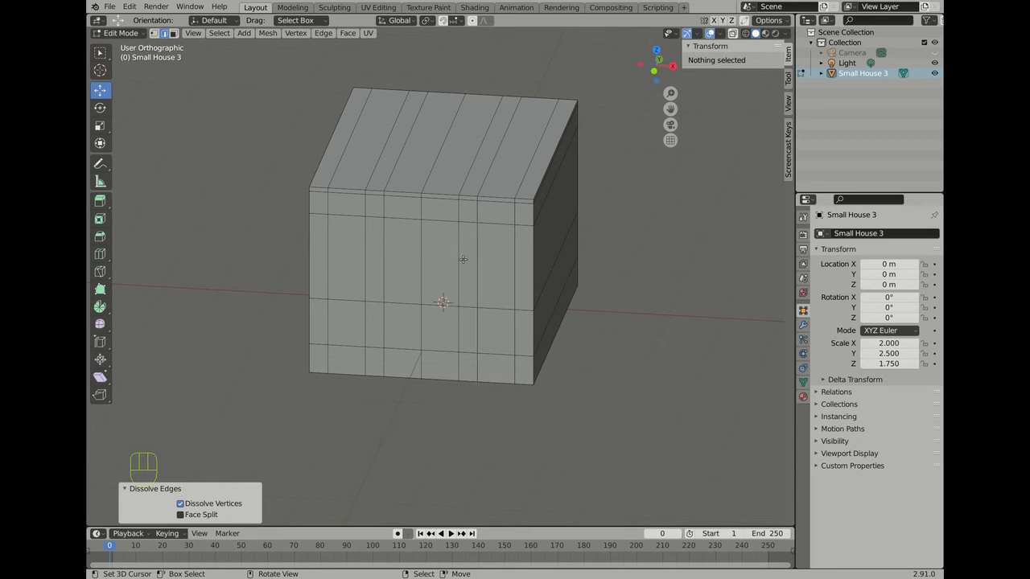
{"action": "middle_click_drag", "start_coordinate": [463, 256], "coordinate": [454, 253]}
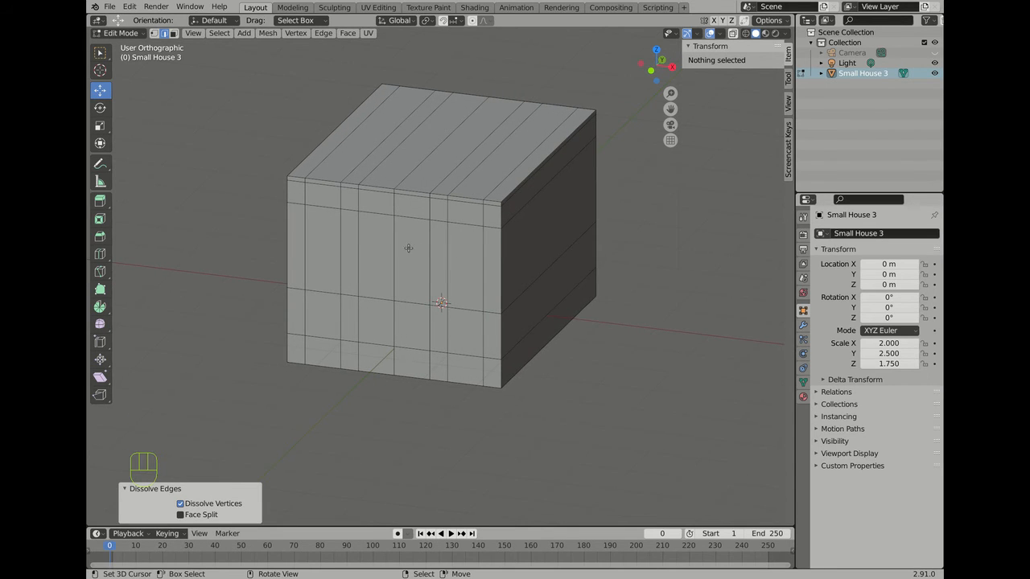
{"action": "scroll", "coordinate": [408, 248], "scroll_direction": "up", "scroll_amount": 2}
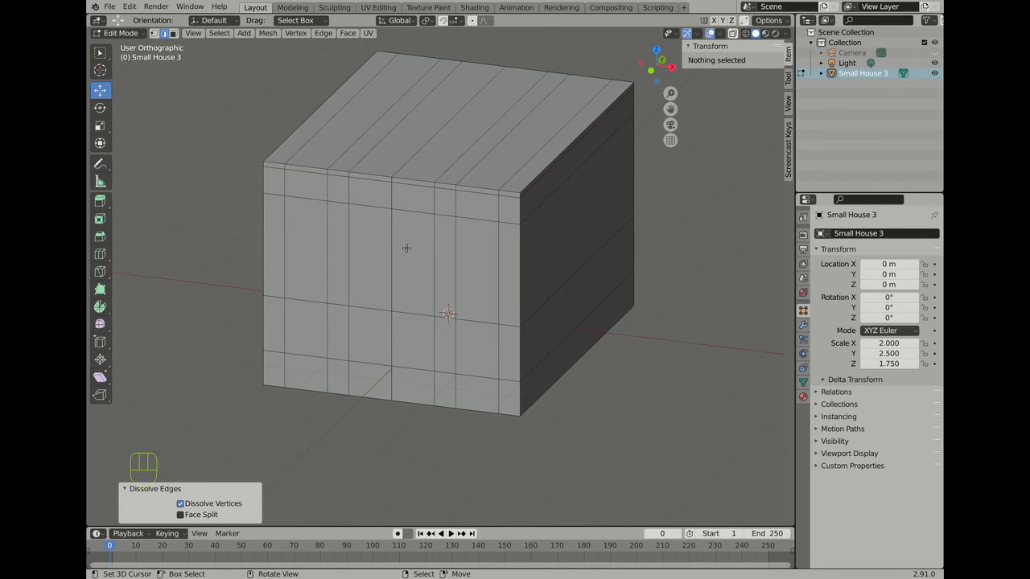
{"action": "scroll", "coordinate": [406, 248], "scroll_direction": "down", "scroll_amount": 3}
{"action": "scroll", "coordinate": [405, 247], "scroll_direction": "up", "scroll_amount": 1}
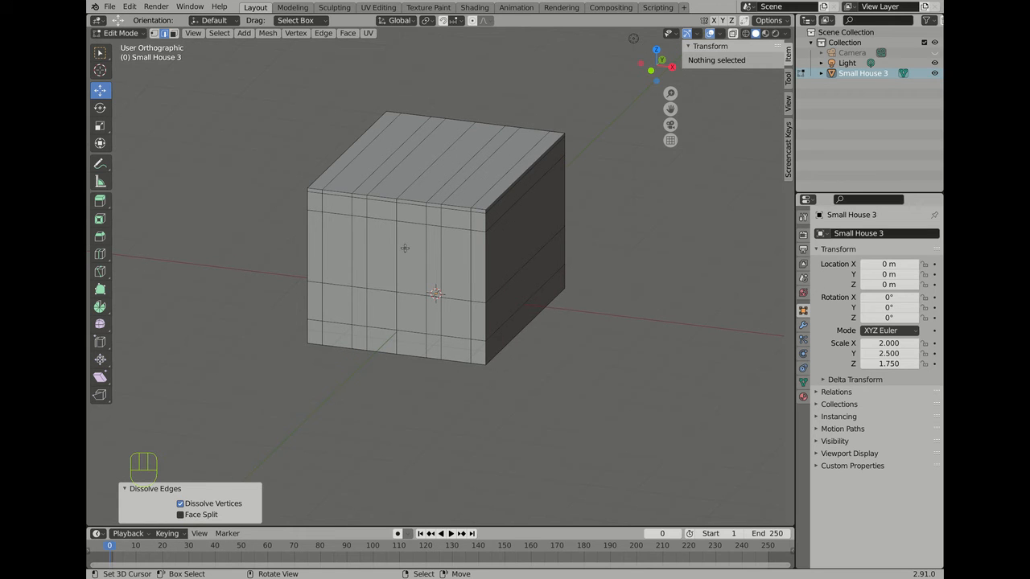
Step: Dissolve four top-face edges and the front-left corner edge, leaving one central lengthwise edge
{"action": "middle_click_drag", "start_coordinate": [405, 248], "coordinate": [448, 213]}
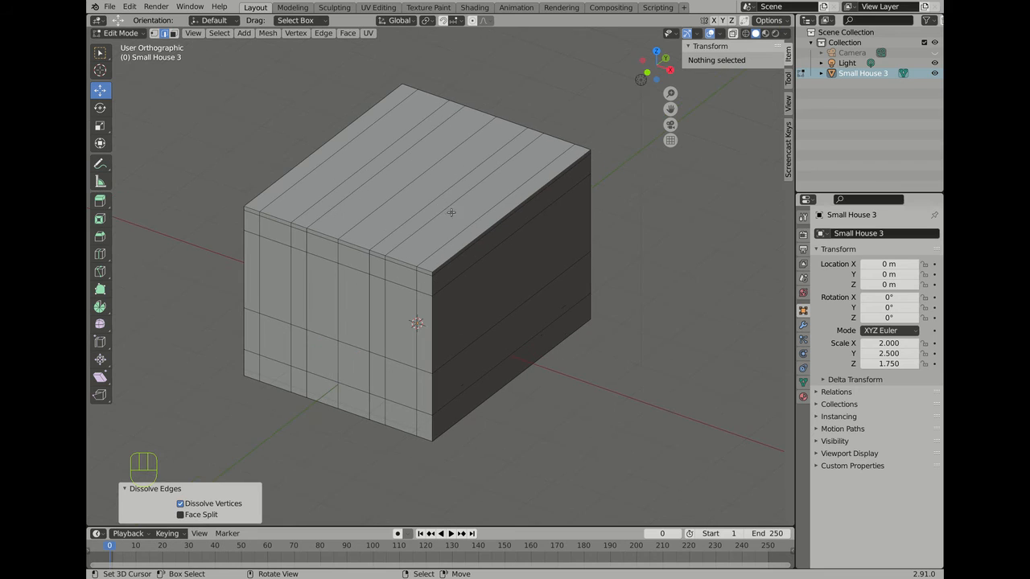
{"action": "scroll", "coordinate": [425, 213], "scroll_direction": "up", "scroll_amount": 1}
{"action": "left_click", "coordinate": [428, 210]}
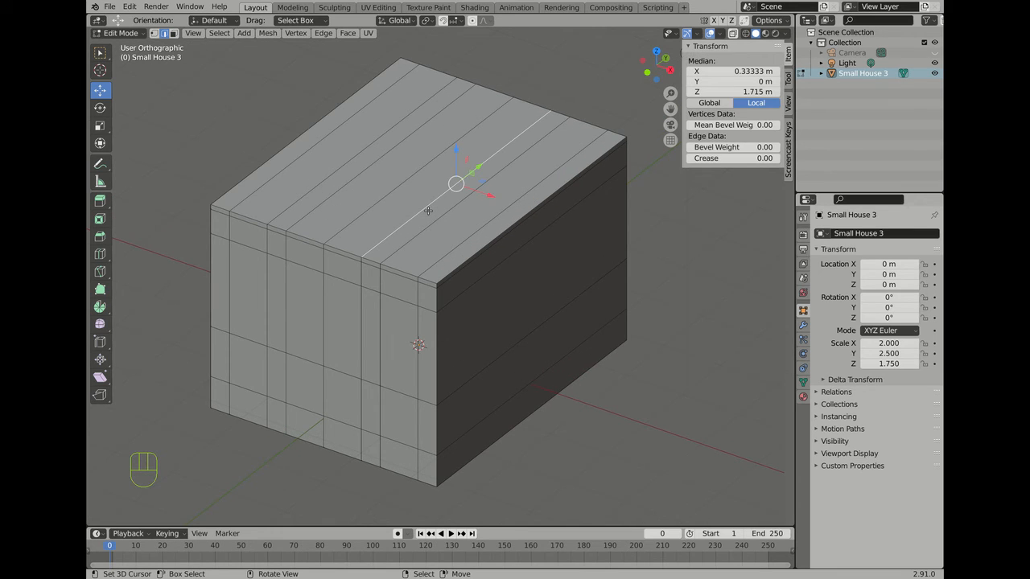
{"action": "key", "text": "backslash"}
{"action": "key", "text": "backslash"}
{"action": "key", "text": "backslash"}
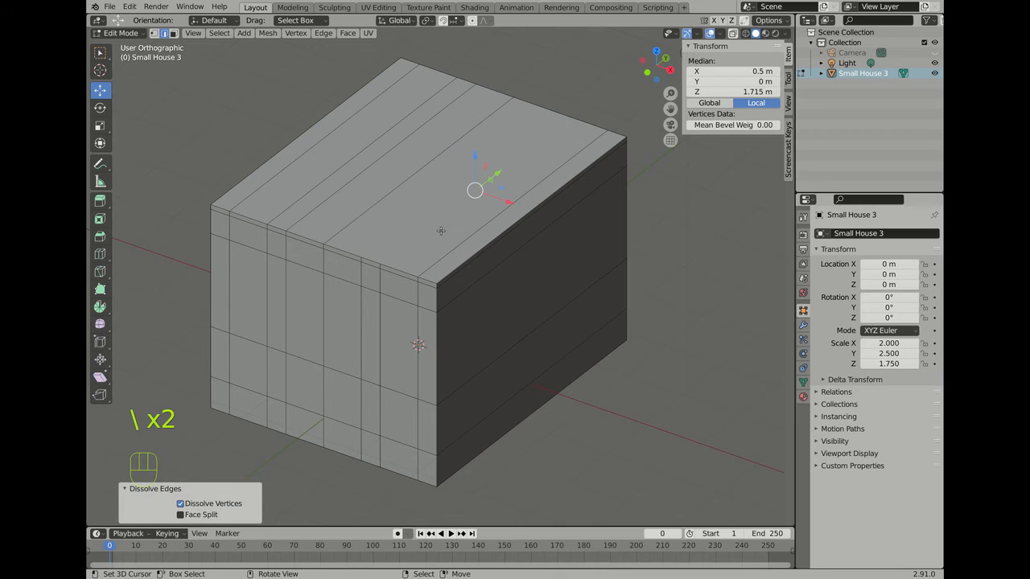
{"action": "left_click", "coordinate": [307, 212]}
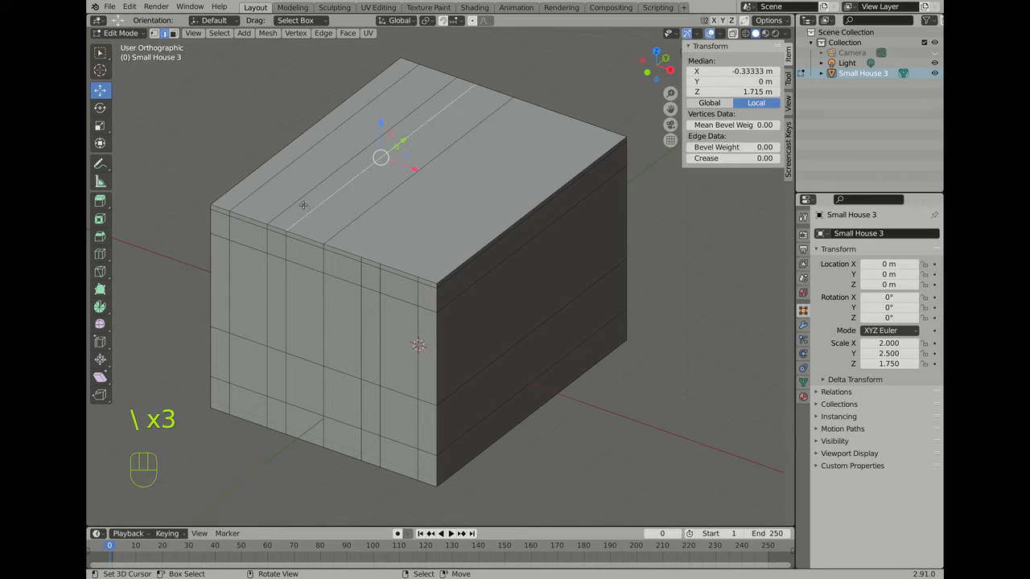
{"action": "key", "text": "backslash"}
{"action": "left_click", "coordinate": [288, 197]}
{"action": "key", "text": "backslash"}
{"action": "left_click", "coordinate": [264, 186]}
{"action": "key", "text": "backslash"}
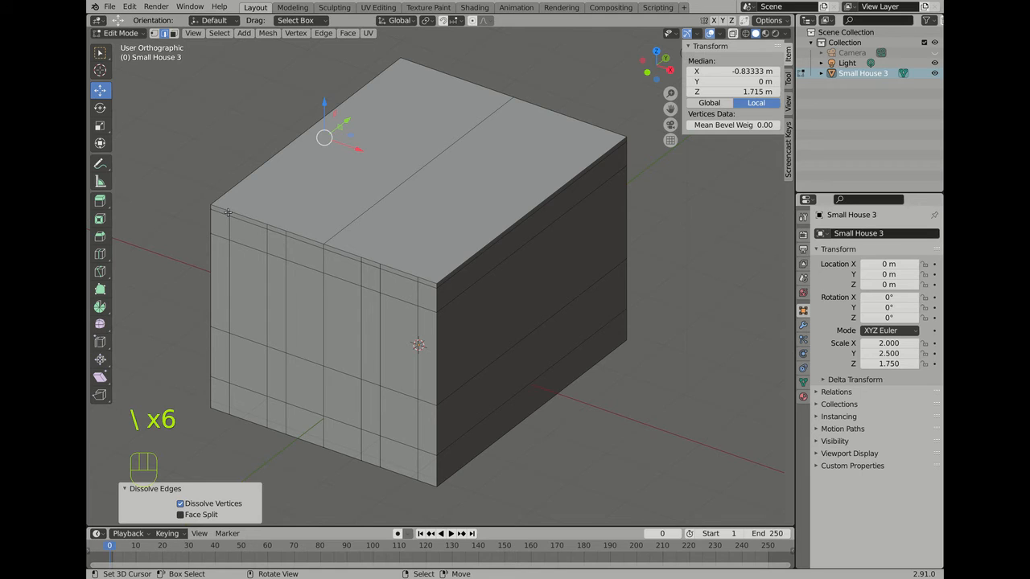
{"action": "left_click", "coordinate": [228, 213]}
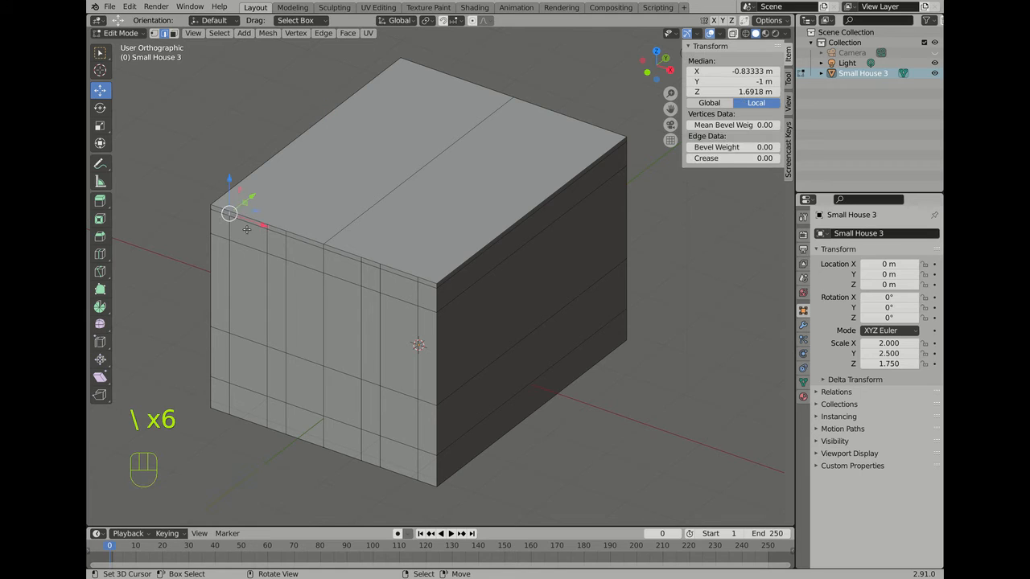
{"action": "key", "text": "backslash"}
Step: Dissolve the next top front rim edge, undoing one mistaken dissolve
{"action": "left_click", "coordinate": [272, 229]}
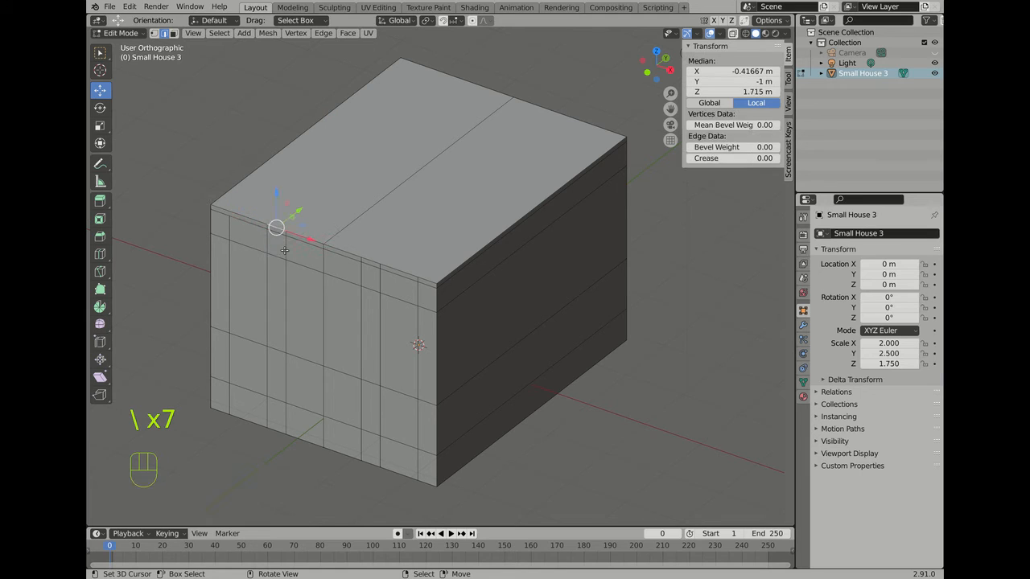
{"action": "key", "text": "backslash"}
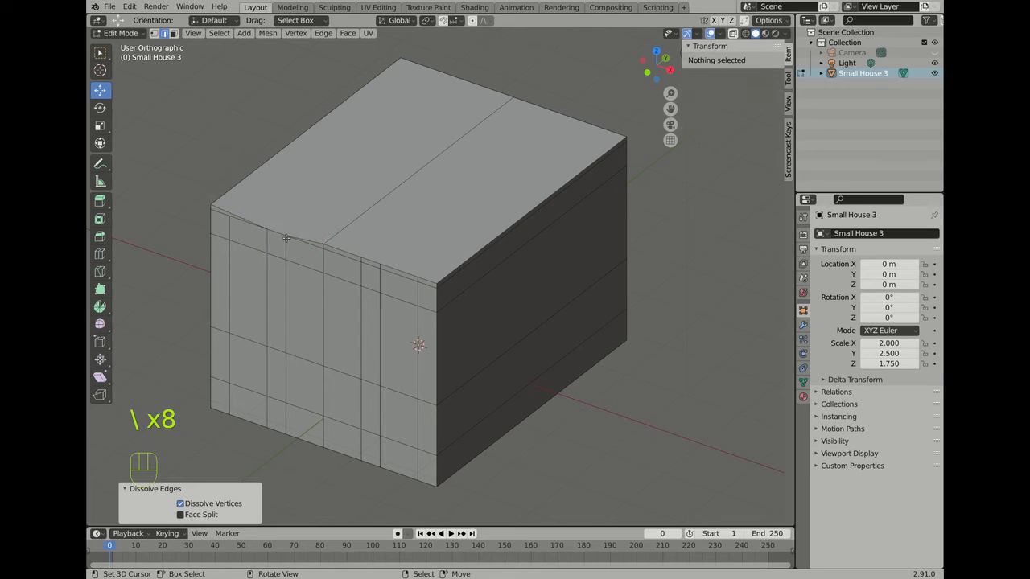
{"action": "key", "text": "ctrl+z"}
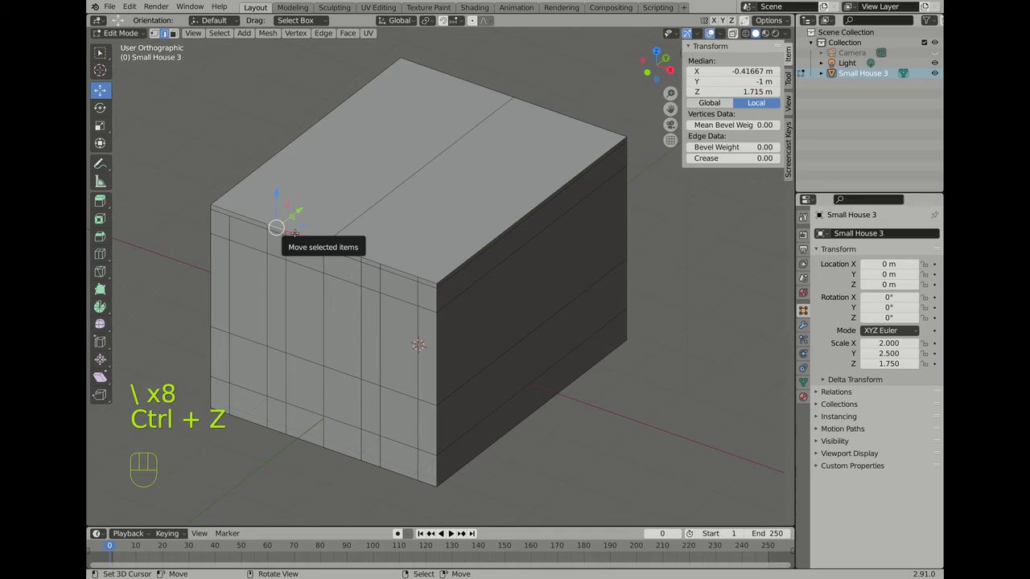
{"action": "scroll", "coordinate": [276, 228], "scroll_direction": "up", "scroll_amount": 5}
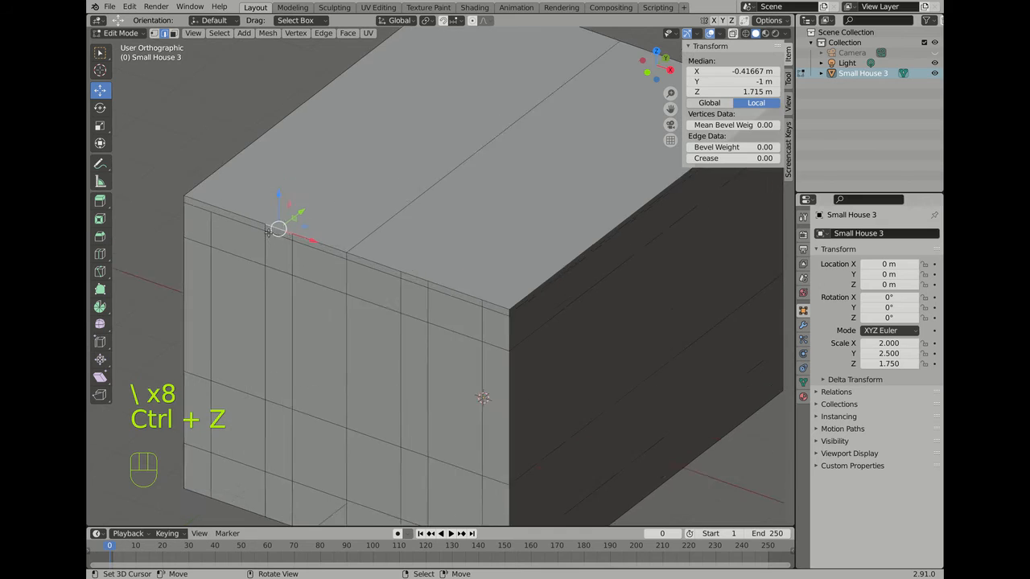
{"action": "key", "text": "backslash"}
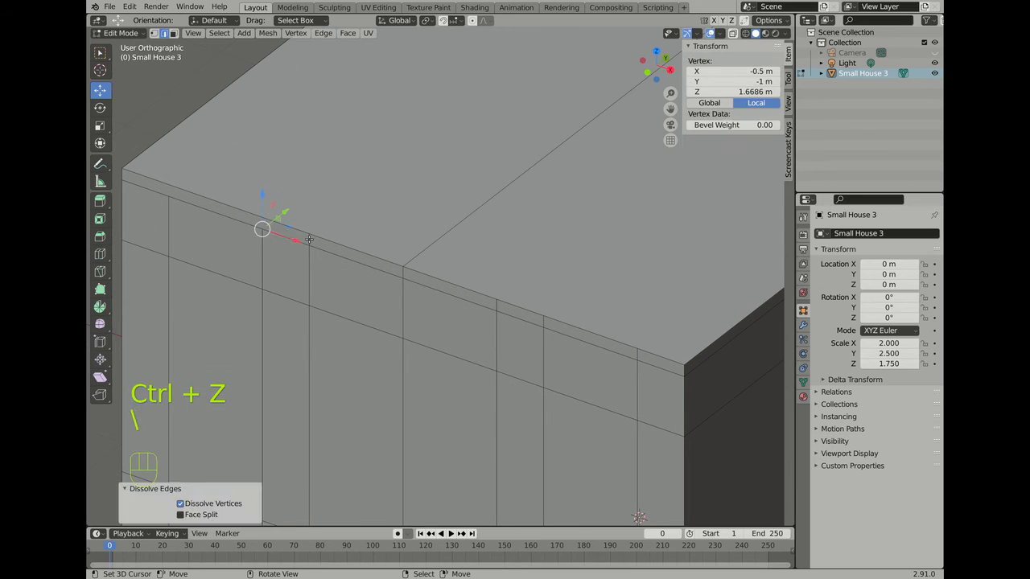
Step: Dissolve the four leftover vertices along the top front rim
{"action": "left_click", "coordinate": [309, 243]}
{"action": "key", "text": "backslash"}
{"action": "left_click", "coordinate": [495, 306]}
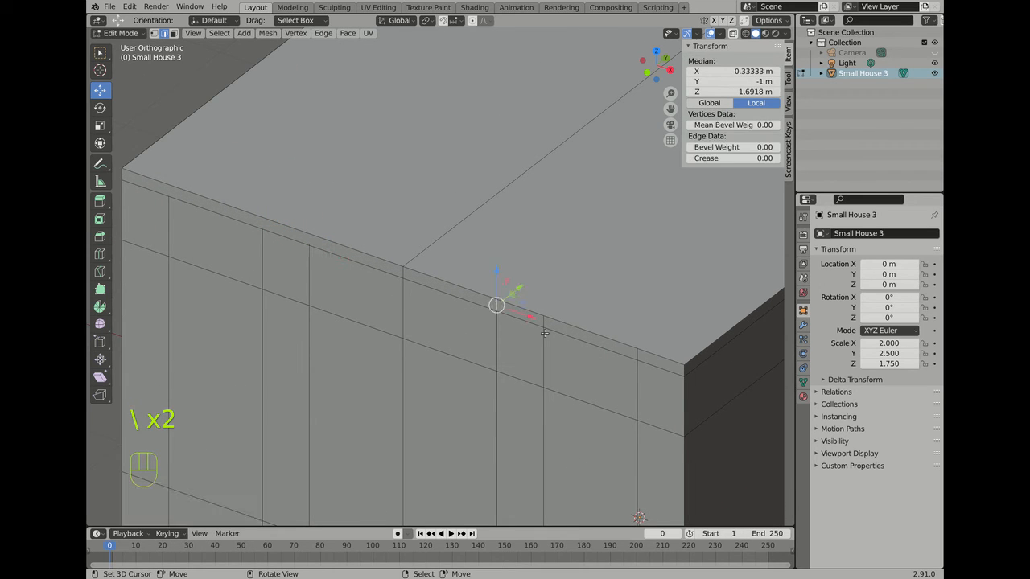
{"action": "key", "text": "backslash"}
{"action": "left_click", "coordinate": [544, 329]}
{"action": "key", "text": "backslash"}
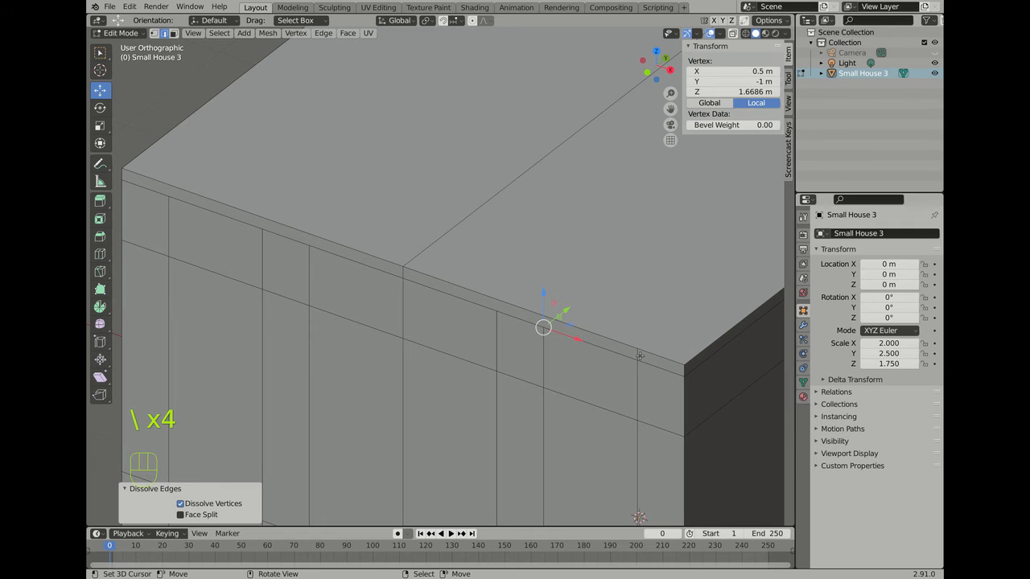
{"action": "left_click", "coordinate": [636, 356]}
{"action": "key", "text": "backslash"}
{"action": "scroll", "coordinate": [390, 136], "scroll_direction": "down", "scroll_amount": 5}
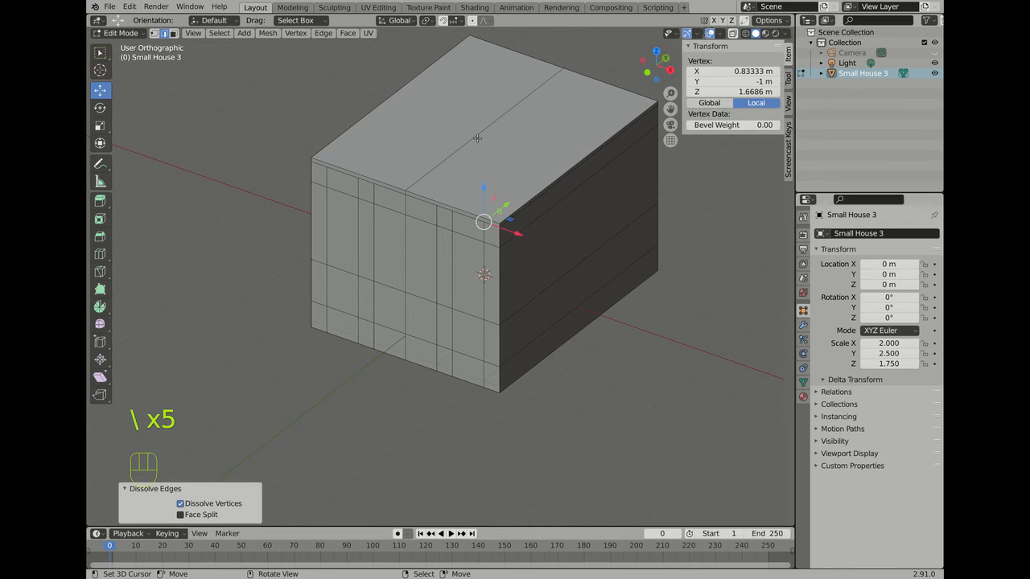
Step: Raise the central top edge 1.4714 m along Z to form the gable roof ridge
{"action": "right_click", "coordinate": [488, 134]}
{"action": "scroll", "coordinate": [488, 134], "scroll_direction": "down", "scroll_amount": 5}
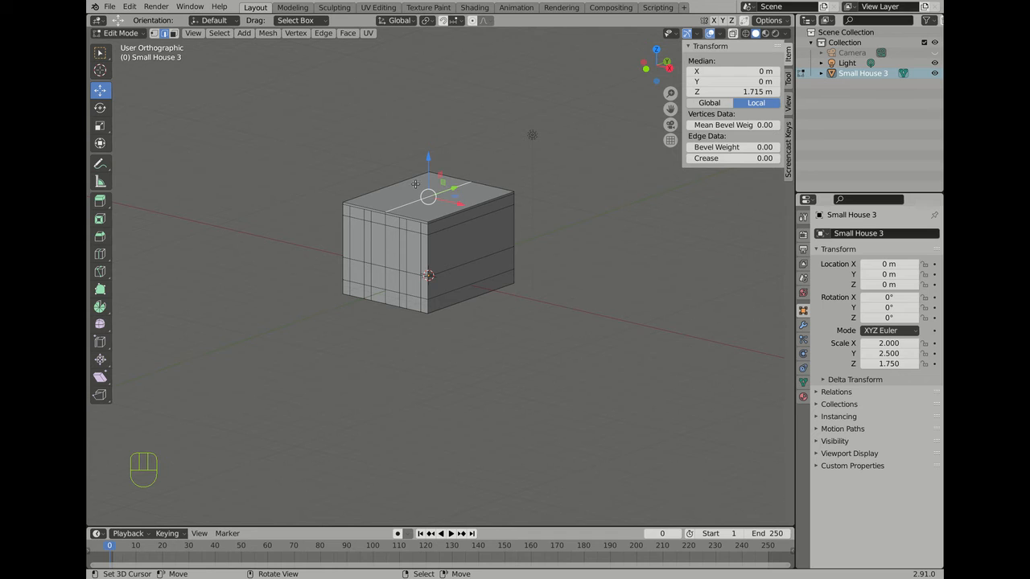
{"action": "left_click_drag", "start_coordinate": [426, 155], "coordinate": [431, 115]}
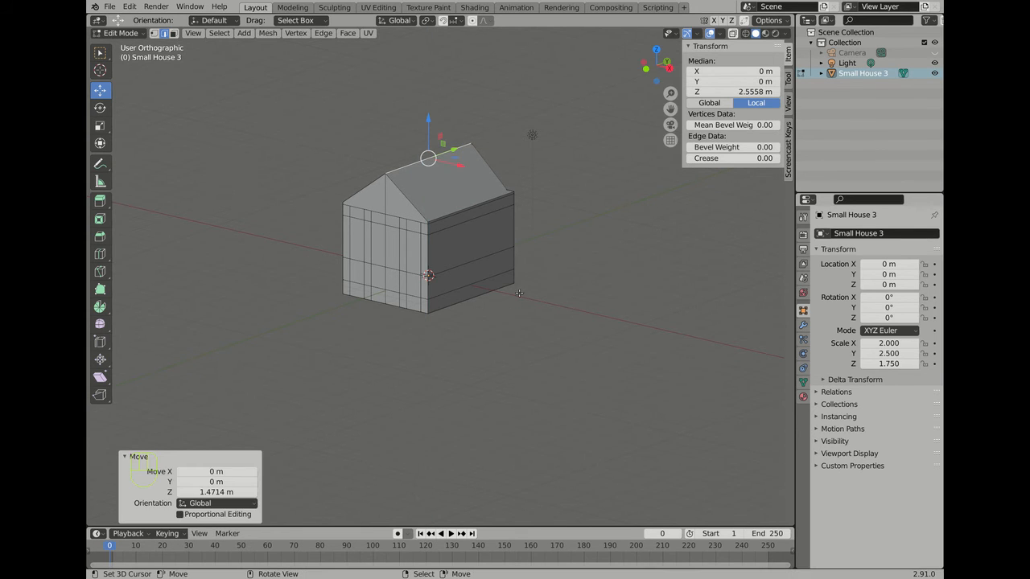
{"action": "scroll", "coordinate": [385, 170], "scroll_direction": "up", "scroll_amount": 3}
{"action": "scroll", "coordinate": [547, 262], "scroll_direction": "down", "scroll_amount": 5}
{"action": "middle_click_drag", "start_coordinate": [541, 246], "coordinate": [291, 168]}
Step: Dissolve the four short edges where the front gable meets the wall
{"action": "scroll", "coordinate": [370, 236], "scroll_direction": "up", "scroll_amount": 6}
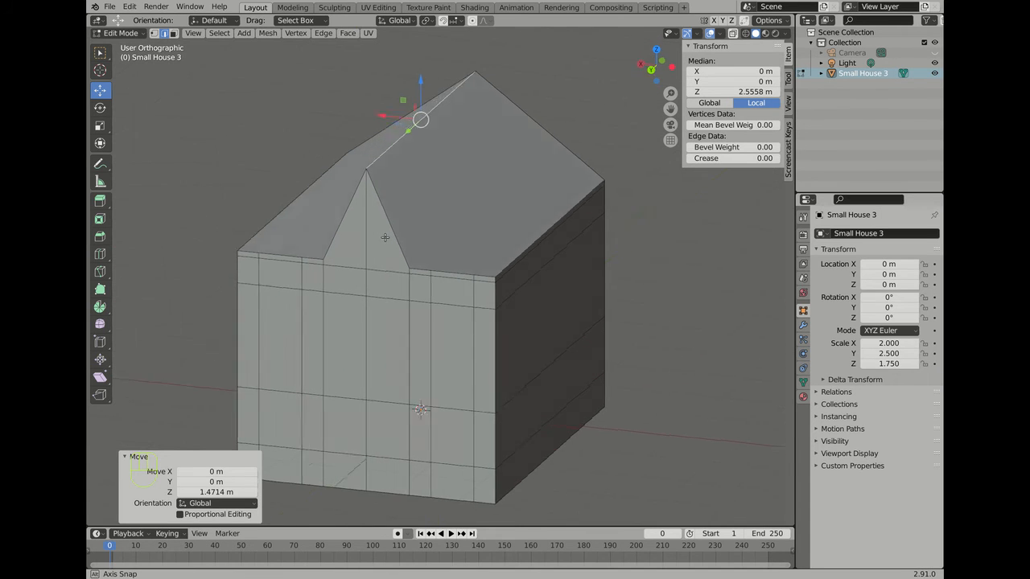
{"action": "middle_click_drag", "start_coordinate": [372, 238], "coordinate": [395, 288]}
{"action": "scroll", "coordinate": [395, 288], "scroll_direction": "up", "scroll_amount": 4}
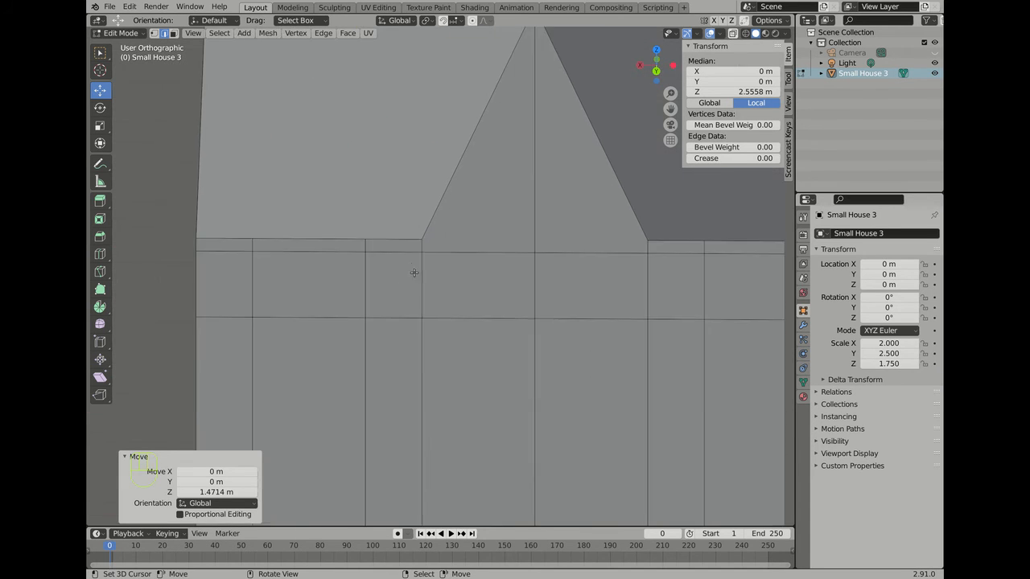
{"action": "left_click", "coordinate": [419, 243]}
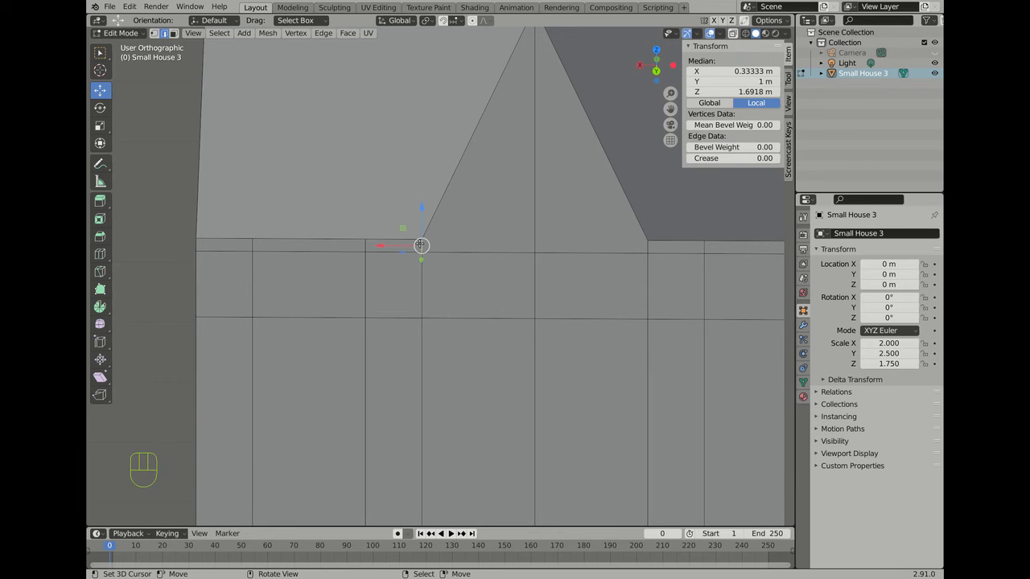
{"action": "key", "text": "backslash"}
{"action": "right_click", "coordinate": [362, 247]}
{"action": "key", "text": "backslash"}
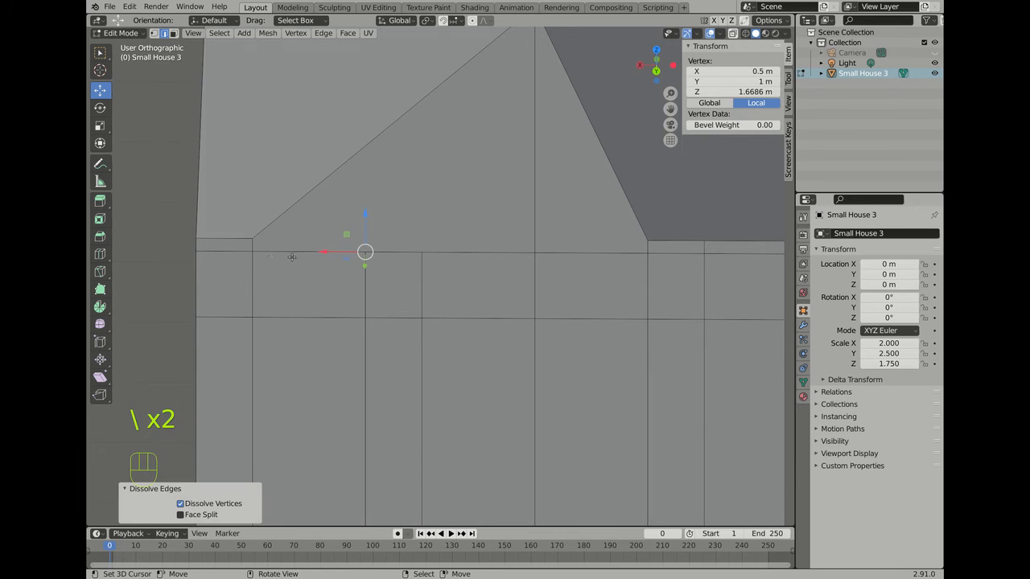
{"action": "right_click", "coordinate": [247, 243]}
{"action": "key", "text": "backslash"}
{"action": "right_click", "coordinate": [650, 246]}
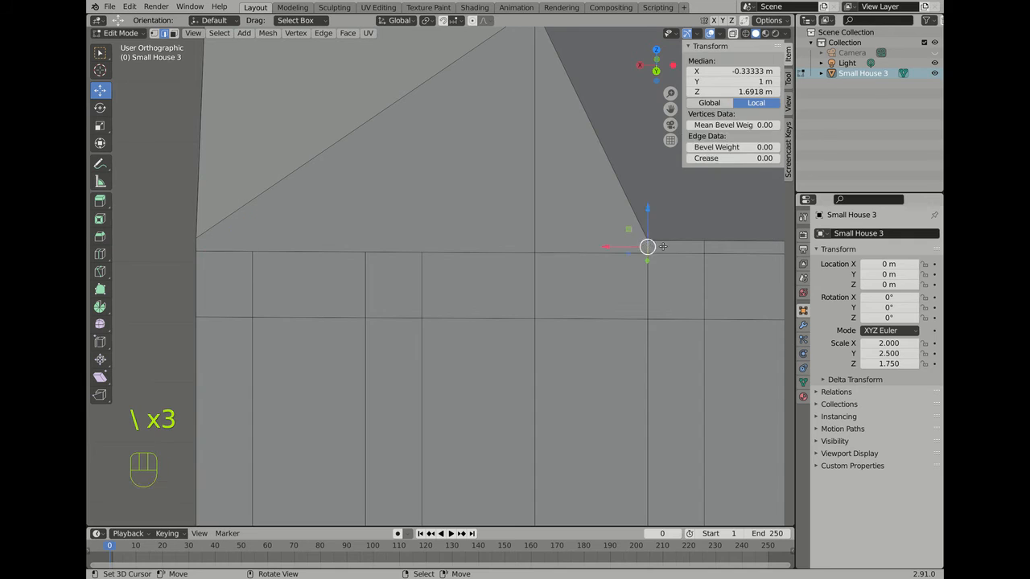
{"action": "key", "text": "backslash"}
Step: Dissolve the leftover eave corner vertex and select the gable's other eave corner vertex
{"action": "right_click", "coordinate": [702, 247]}
{"action": "key", "text": "backslash"}
{"action": "scroll", "coordinate": [412, 205], "scroll_direction": "down", "scroll_amount": 6}
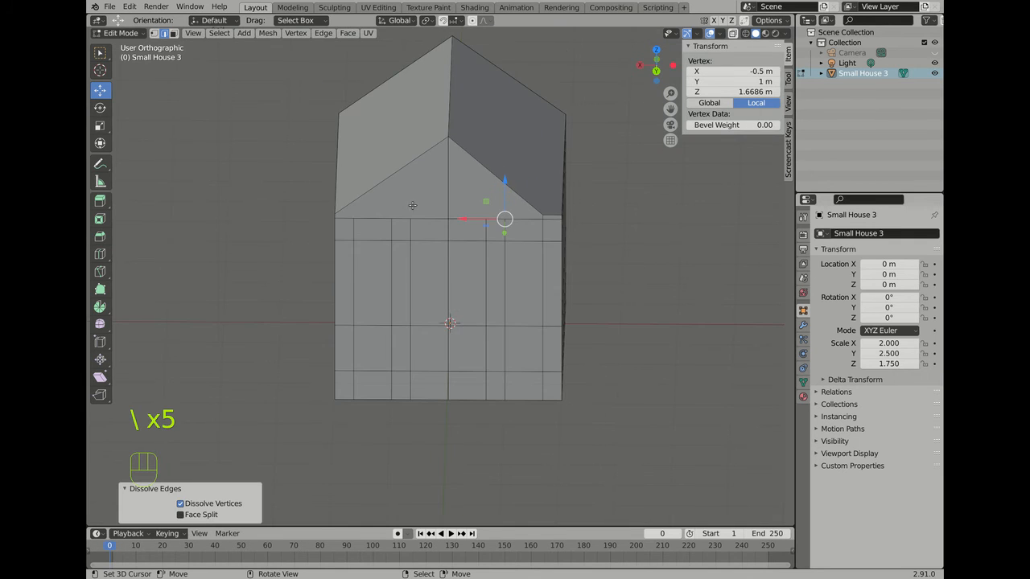
{"action": "scroll", "coordinate": [511, 173], "scroll_direction": "up", "scroll_amount": 4}
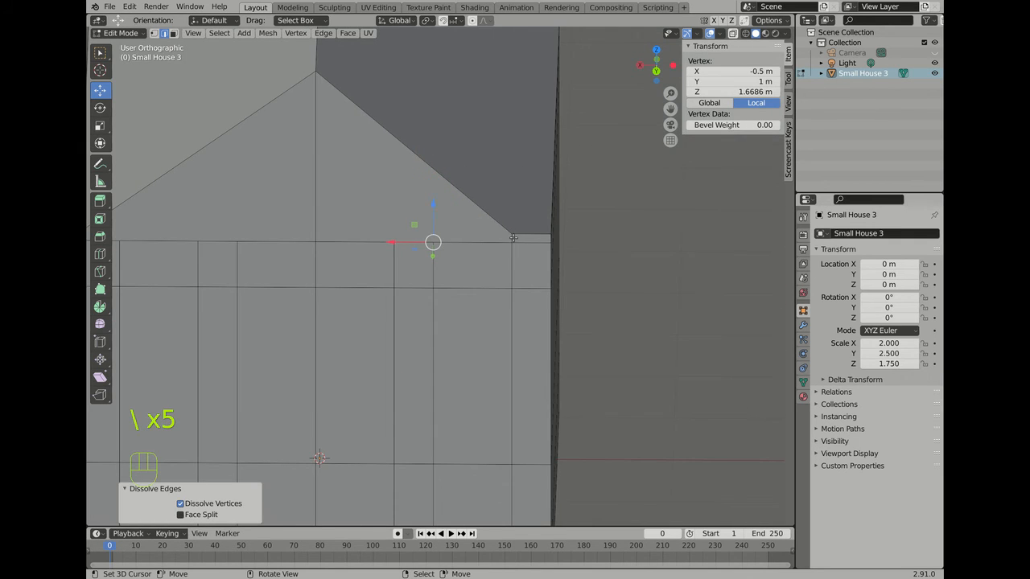
{"action": "right_click", "coordinate": [514, 239]}
{"action": "scroll", "coordinate": [509, 225], "scroll_direction": "down", "scroll_amount": 5}
{"action": "scroll", "coordinate": [455, 187], "scroll_direction": "up", "scroll_amount": 1}
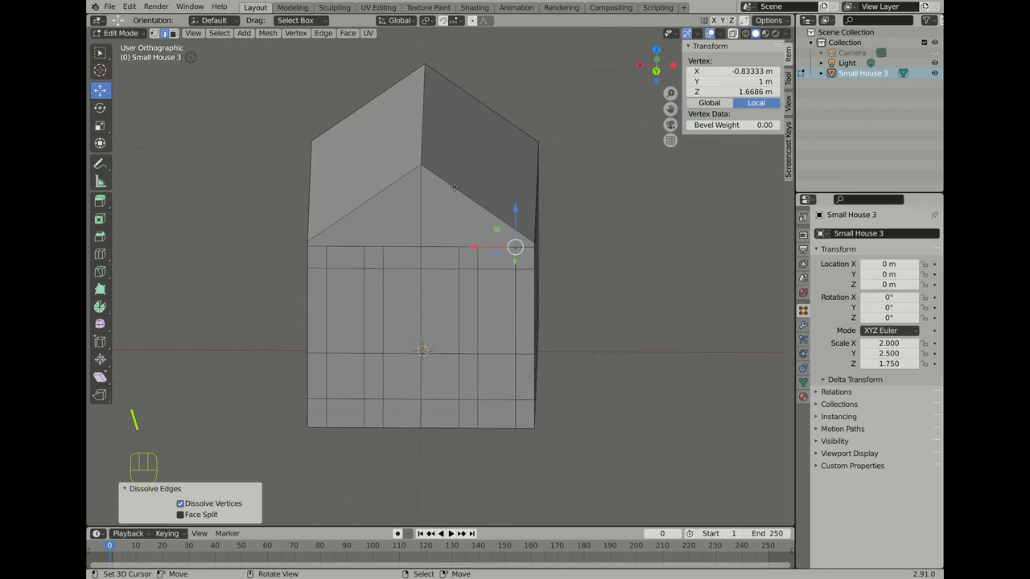
{"action": "scroll", "coordinate": [455, 187], "scroll_direction": "up", "scroll_amount": 2}
{"action": "scroll", "coordinate": [293, 220], "scroll_direction": "down", "scroll_amount": 2}
{"action": "middle_click_drag", "start_coordinate": [292, 220], "coordinate": [288, 221]}
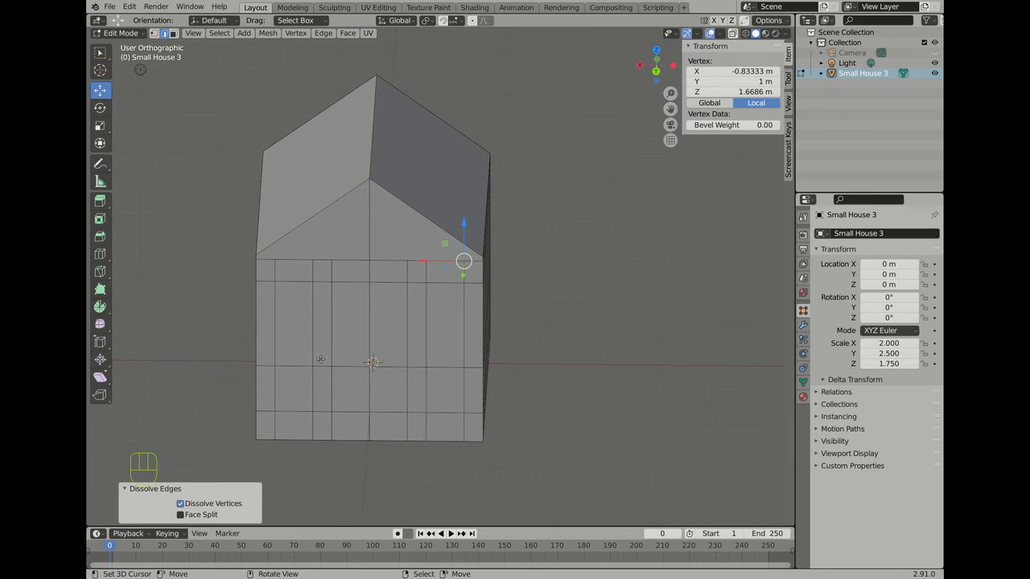
{"action": "scroll", "coordinate": [321, 360], "scroll_direction": "up", "scroll_amount": 2}
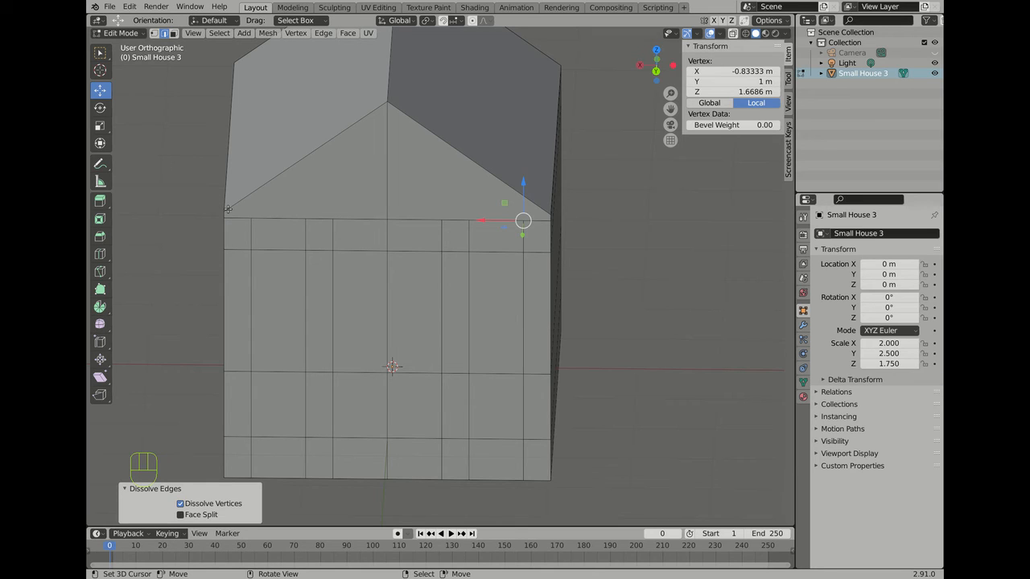
Step: Knife-cut the gable from the left eave corner to the apex and down to the right eave corner
{"action": "key", "text": "k"}
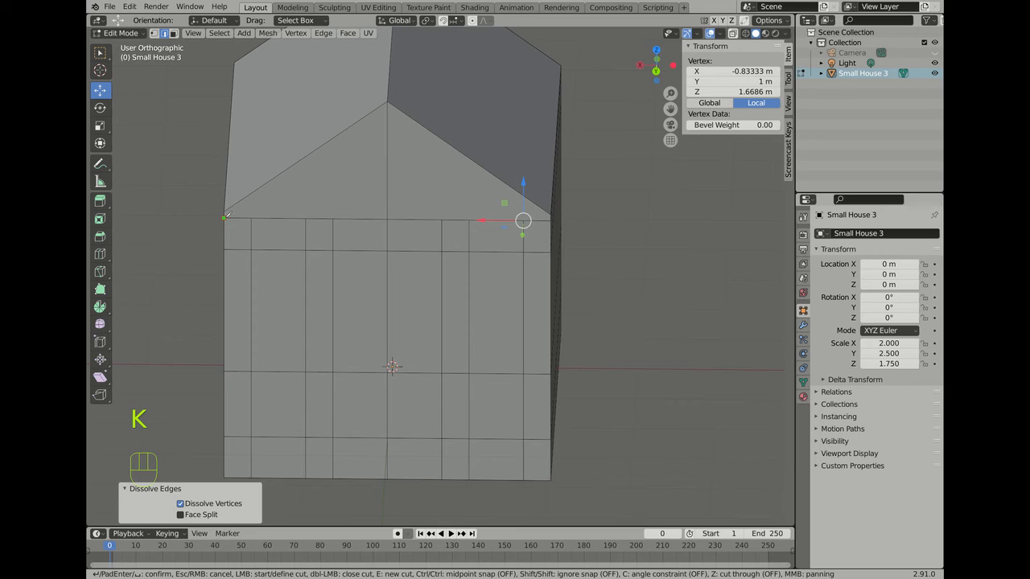
{"action": "left_click", "coordinate": [225, 216]}
{"action": "left_click", "coordinate": [387, 113]}
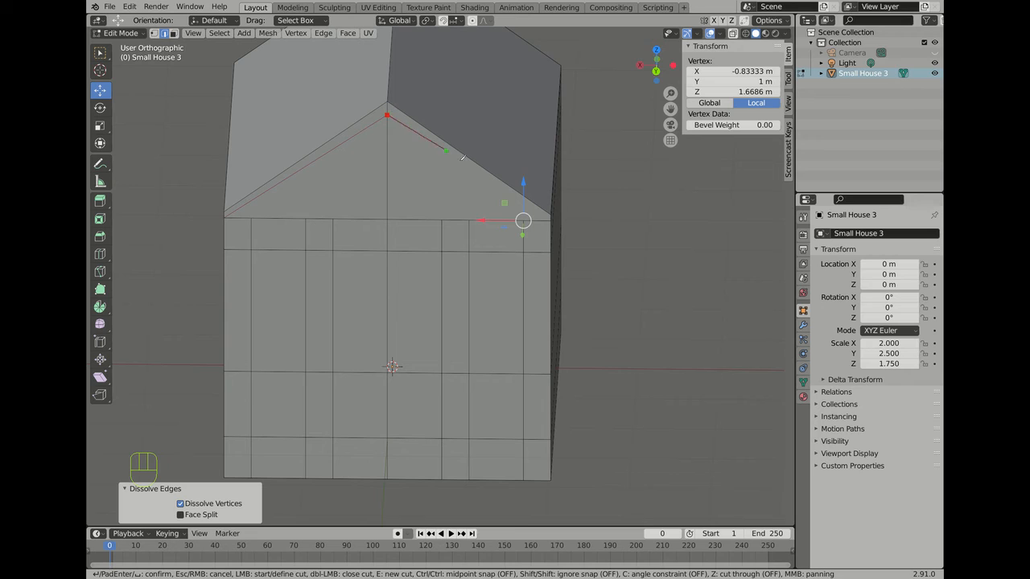
{"action": "left_click", "coordinate": [552, 219]}
{"action": "key", "text": "Return"}
{"action": "scroll", "coordinate": [494, 299], "scroll_direction": "down", "scroll_amount": 2}
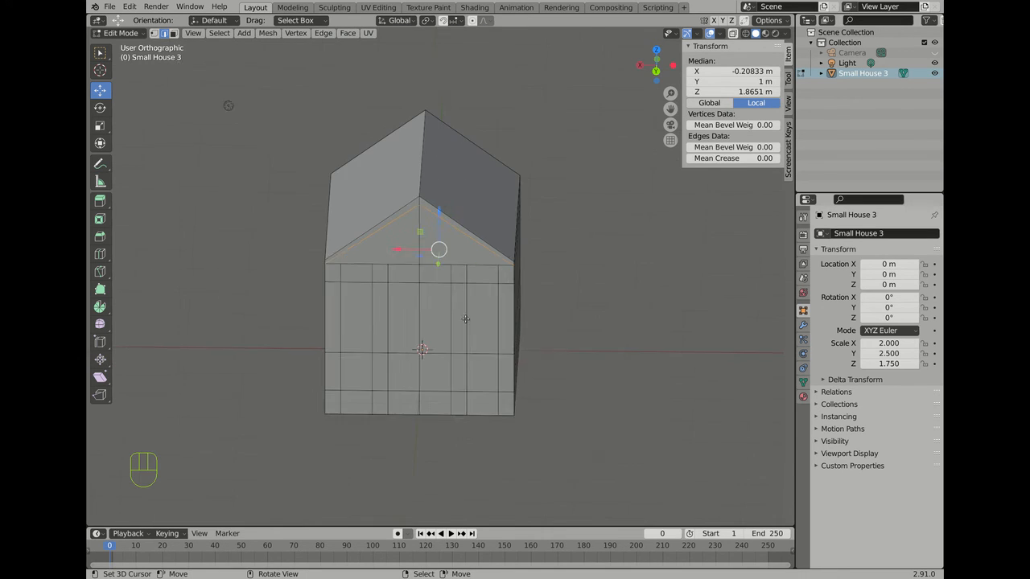
{"action": "scroll", "coordinate": [489, 349], "scroll_direction": "up", "scroll_amount": 1}
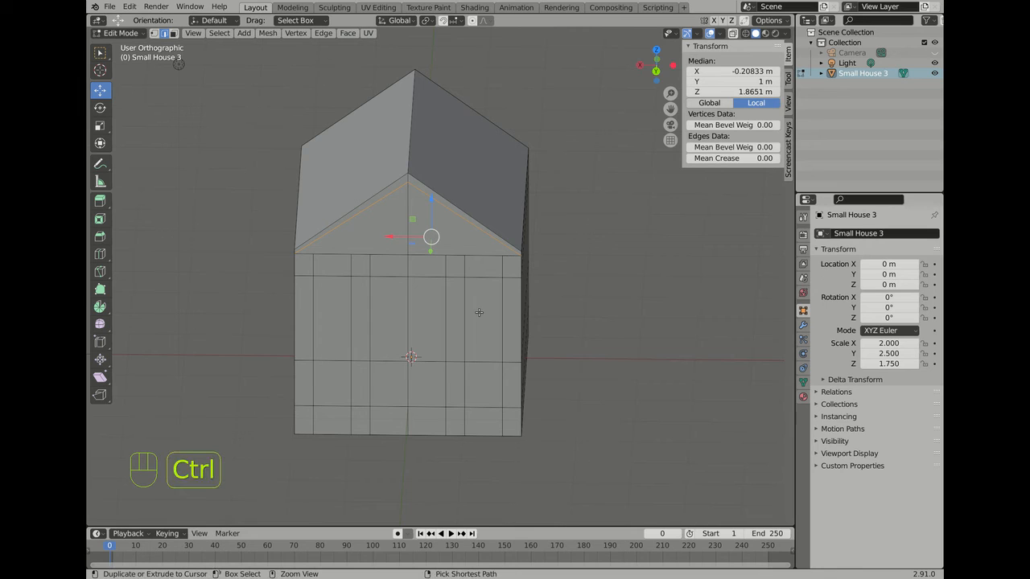
{"action": "key", "text": "ctrl+KP_1"}
{"action": "scroll", "coordinate": [469, 203], "scroll_direction": "up", "scroll_amount": 4}
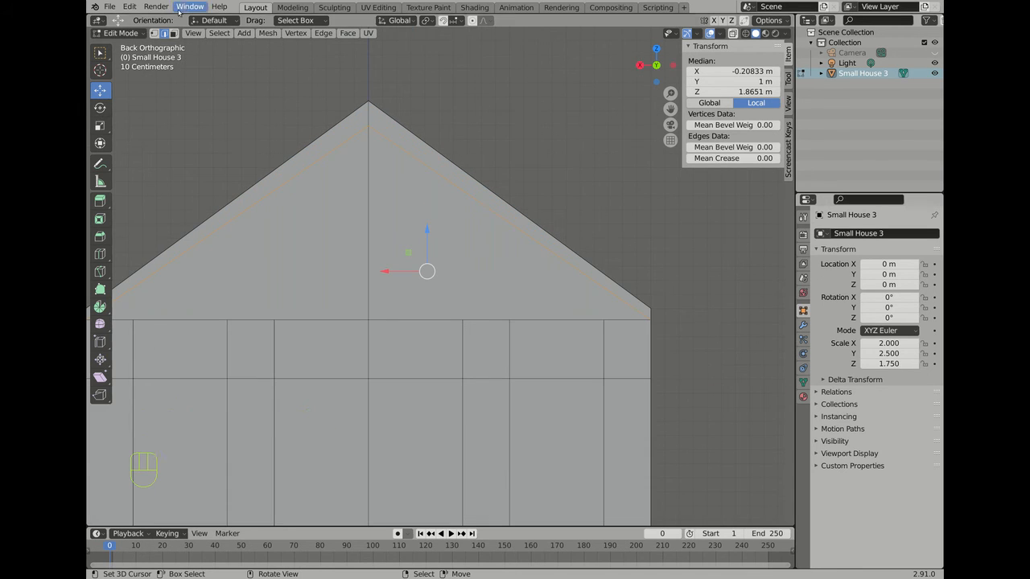
Step: Raise the gable's apex vertex 0.08371 m along Z
{"action": "left_click", "coordinate": [154, 33]}
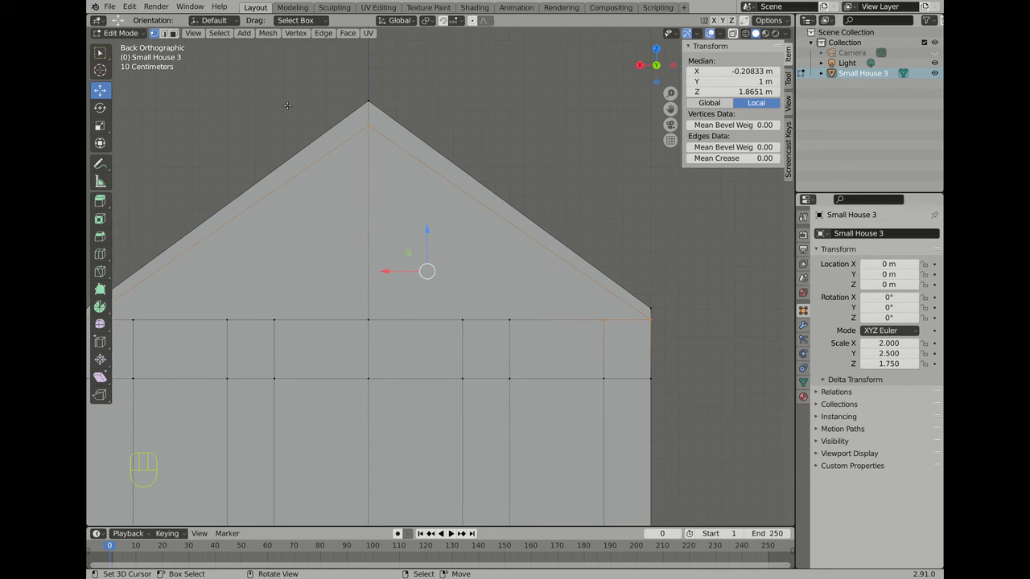
{"action": "left_click", "coordinate": [368, 127]}
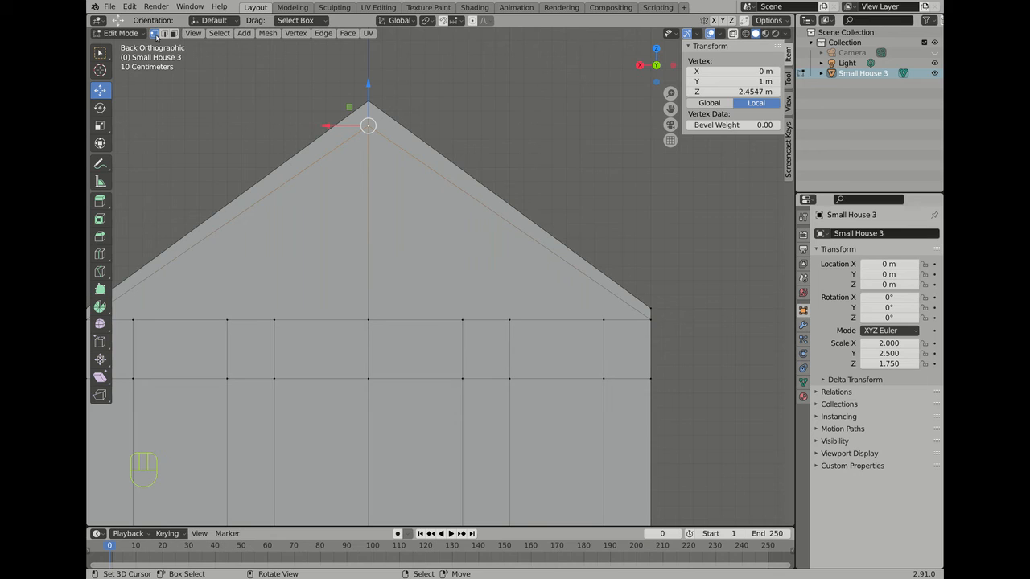
{"action": "scroll", "coordinate": [461, 149], "scroll_direction": "down", "scroll_amount": 1}
{"action": "scroll", "coordinate": [461, 149], "scroll_direction": "down", "scroll_amount": 1}
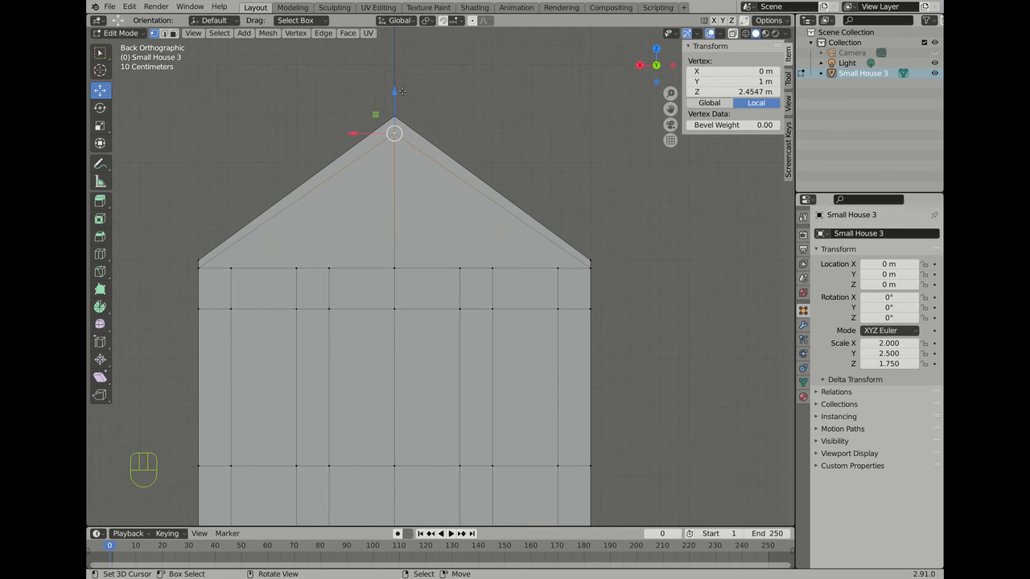
{"action": "left_click_drag", "start_coordinate": [394, 91], "coordinate": [388, 82]}
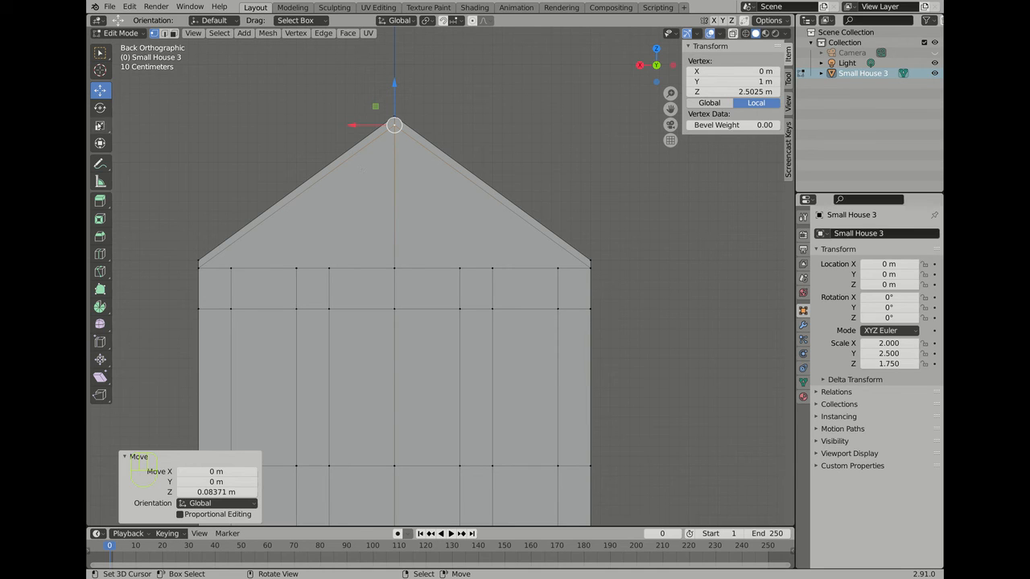
Step: Select the roof apex edge in edge mode and pick the Measure tool
{"action": "left_click", "coordinate": [165, 34]}
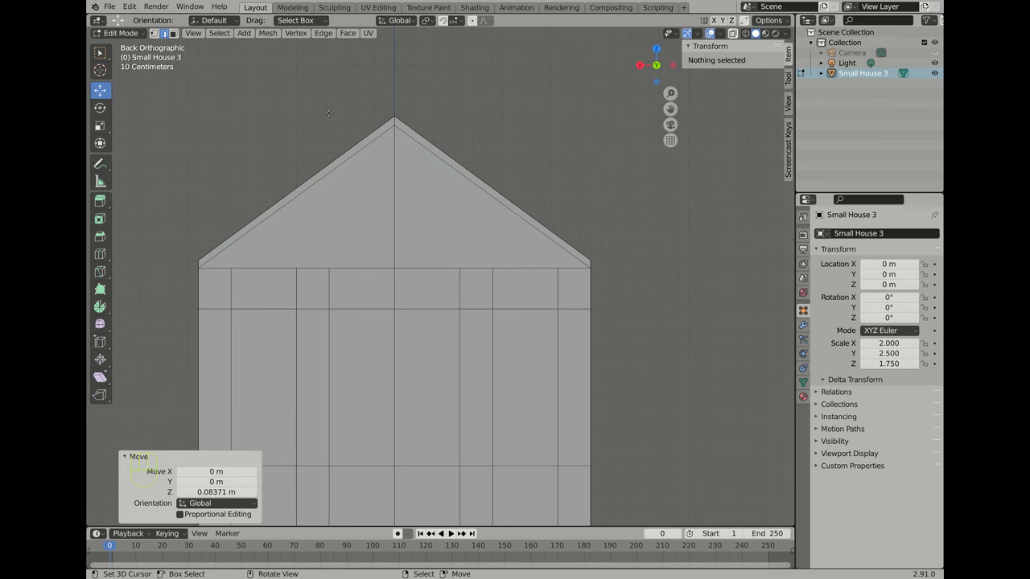
{"action": "left_click", "coordinate": [394, 121]}
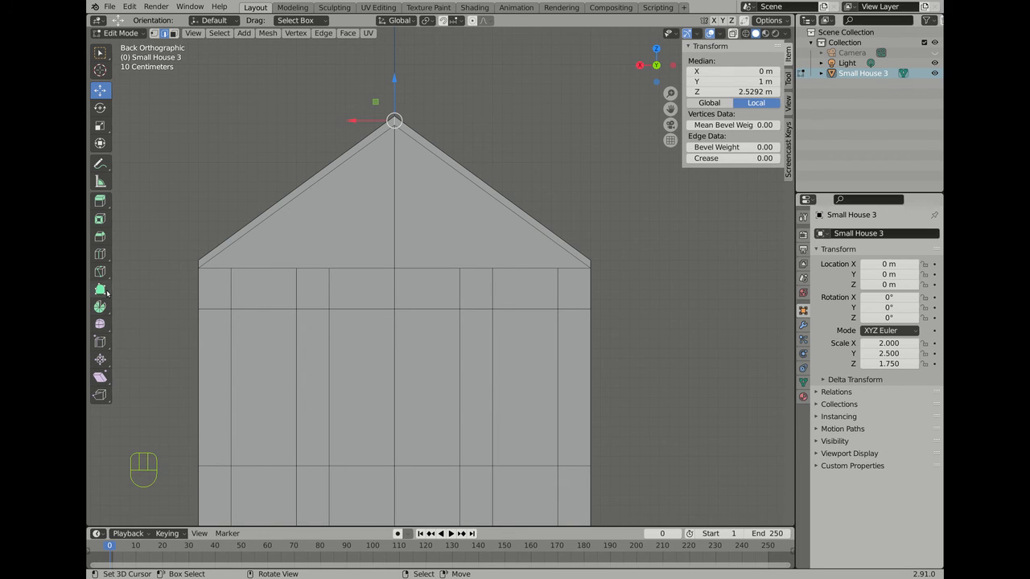
{"action": "left_click", "coordinate": [101, 181]}
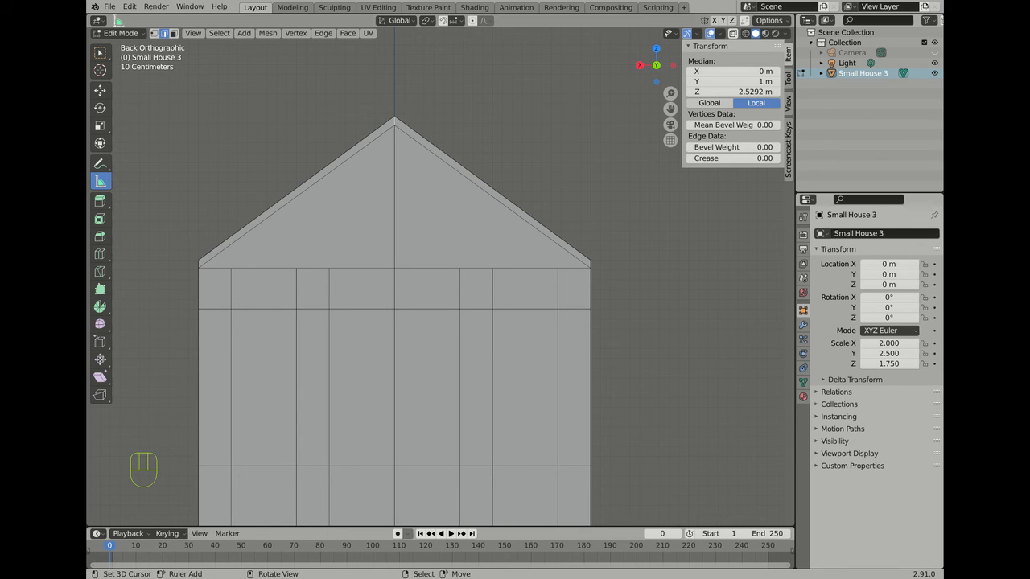
Step: Use the Measure tool on the house, then bring the front gable and right side into view
{"action": "left_click", "coordinate": [101, 181]}
{"action": "left_click", "coordinate": [219, 143]}
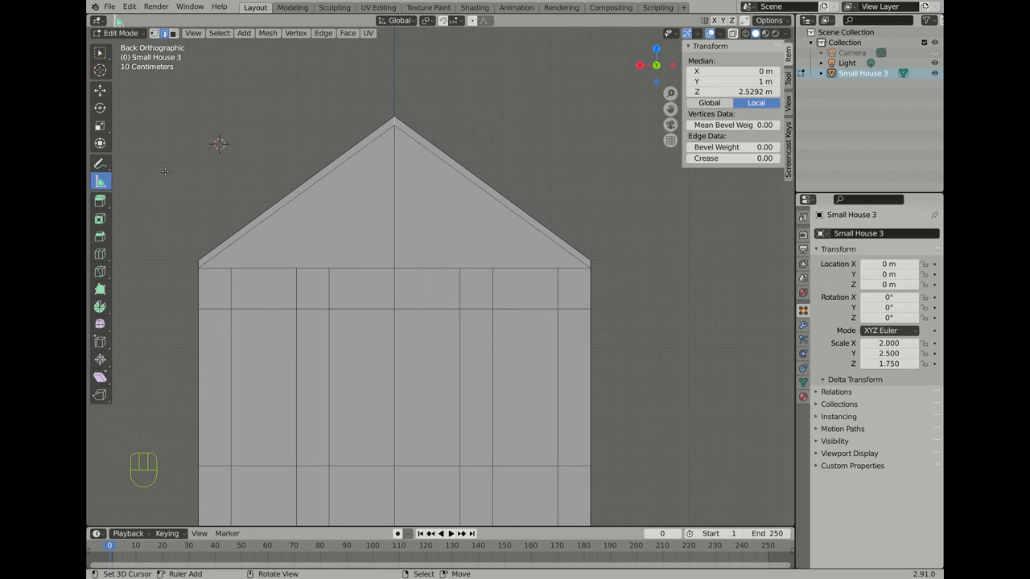
{"action": "scroll", "coordinate": [165, 171], "scroll_direction": "down", "scroll_amount": 2}
{"action": "middle_click_drag", "start_coordinate": [202, 152], "coordinate": [143, 174]}
{"action": "scroll", "coordinate": [358, 206], "scroll_direction": "down", "scroll_amount": 6}
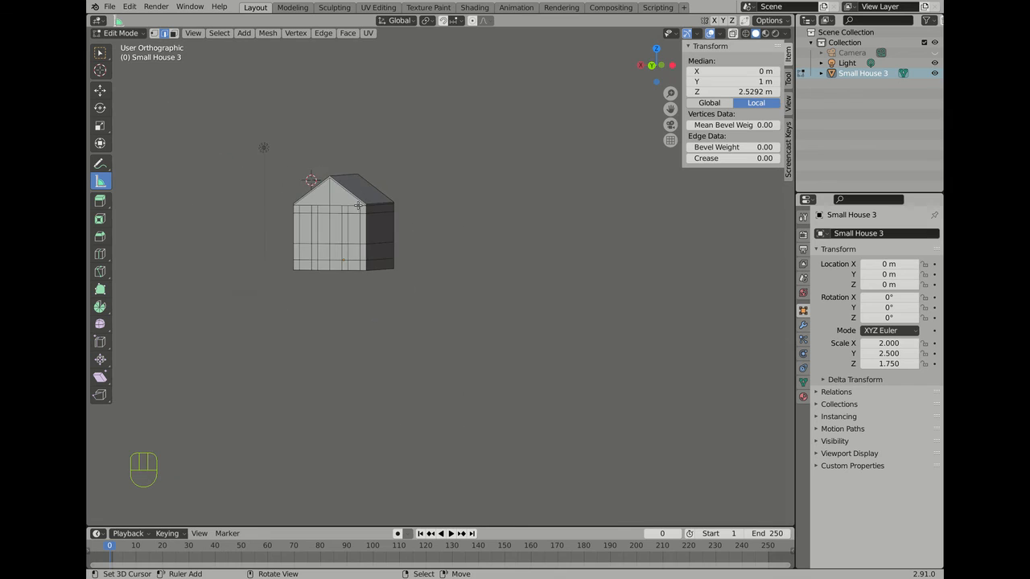
{"action": "middle_click_drag", "start_coordinate": [358, 206], "coordinate": [593, 142]}
{"action": "scroll", "coordinate": [494, 271], "scroll_direction": "up", "scroll_amount": 6}
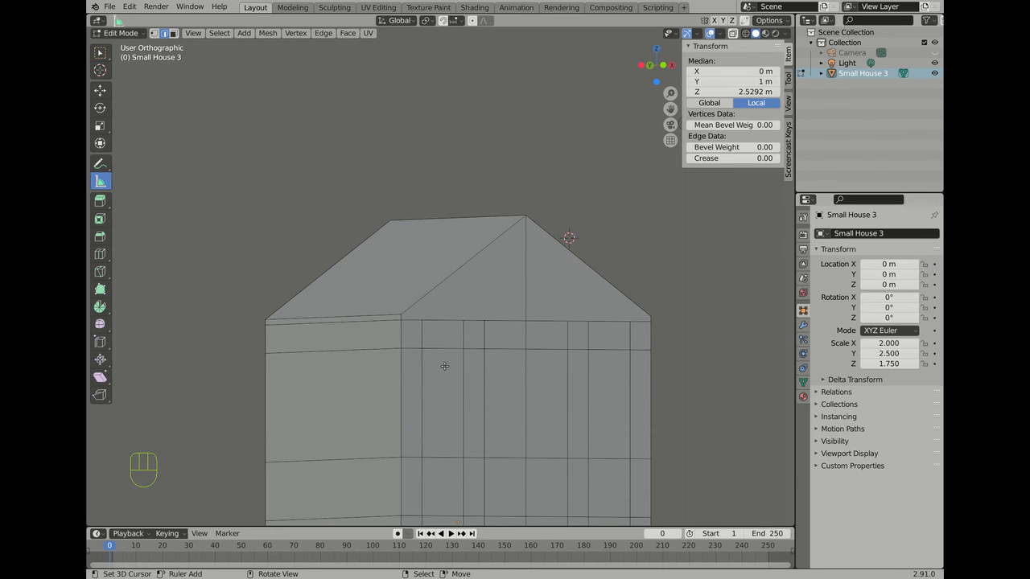
{"action": "mouse_move", "coordinate": [445, 366]}
{"action": "middle_mouse_down"}
{"action": "mouse_move", "coordinate": [403, 348]}
{"action": "mouse_move", "coordinate": [448, 352]}
{"action": "middle_mouse_up"}
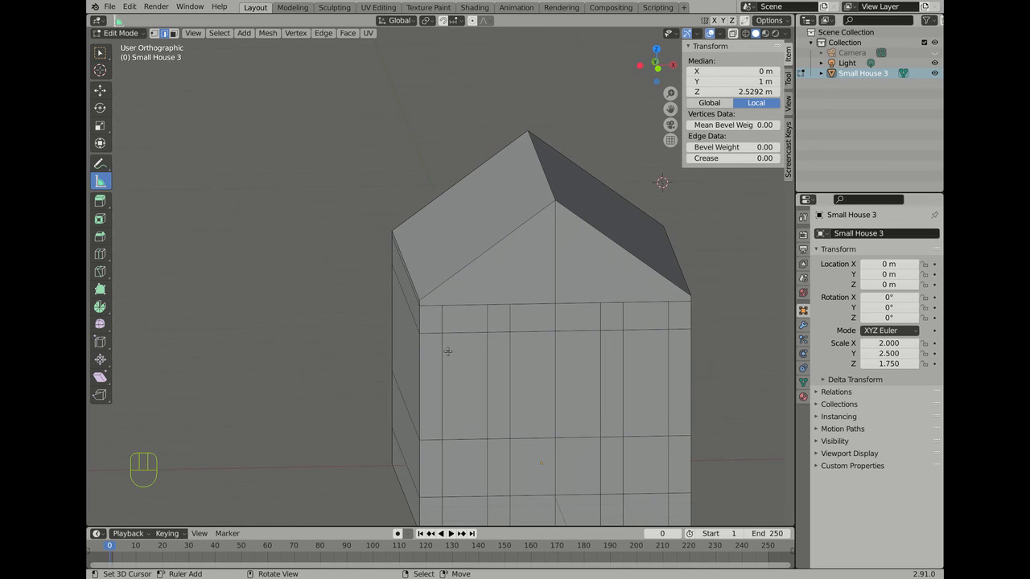
Step: Knife-cut the front gable from its left corner to the ridge vertex and down to the right corner
{"action": "key", "text": "k"}
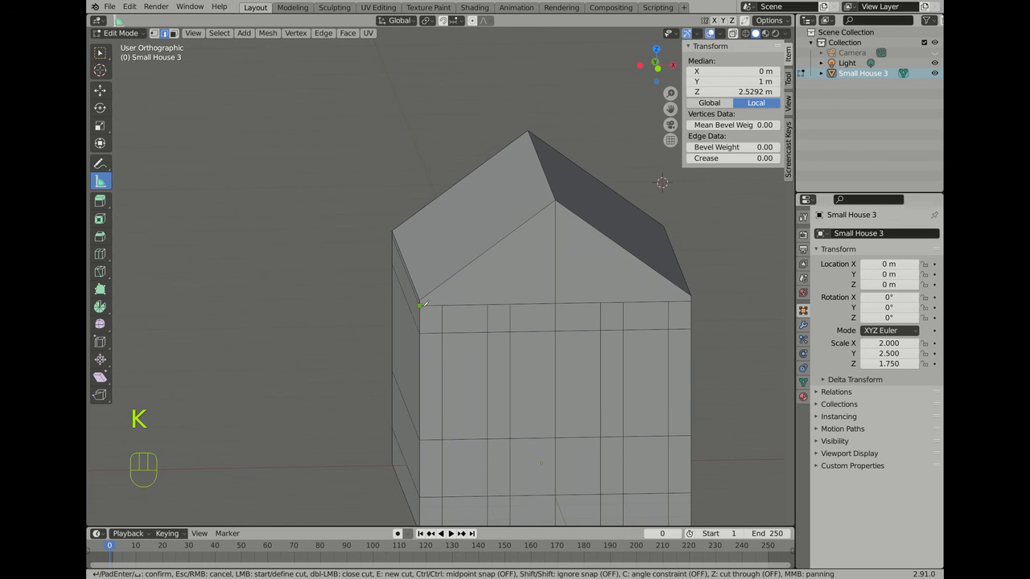
{"action": "left_click", "coordinate": [419, 305]}
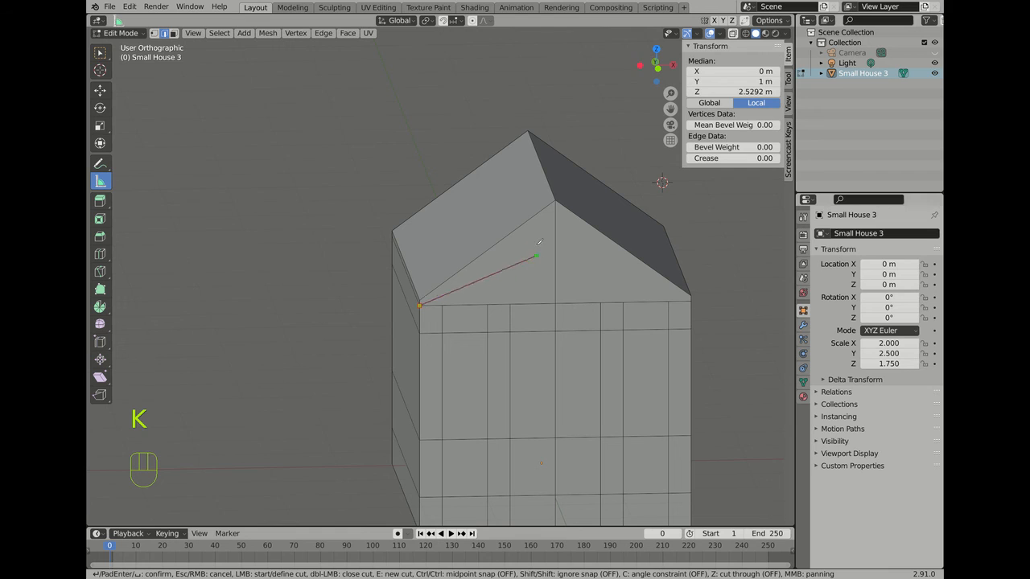
{"action": "left_click", "coordinate": [556, 204]}
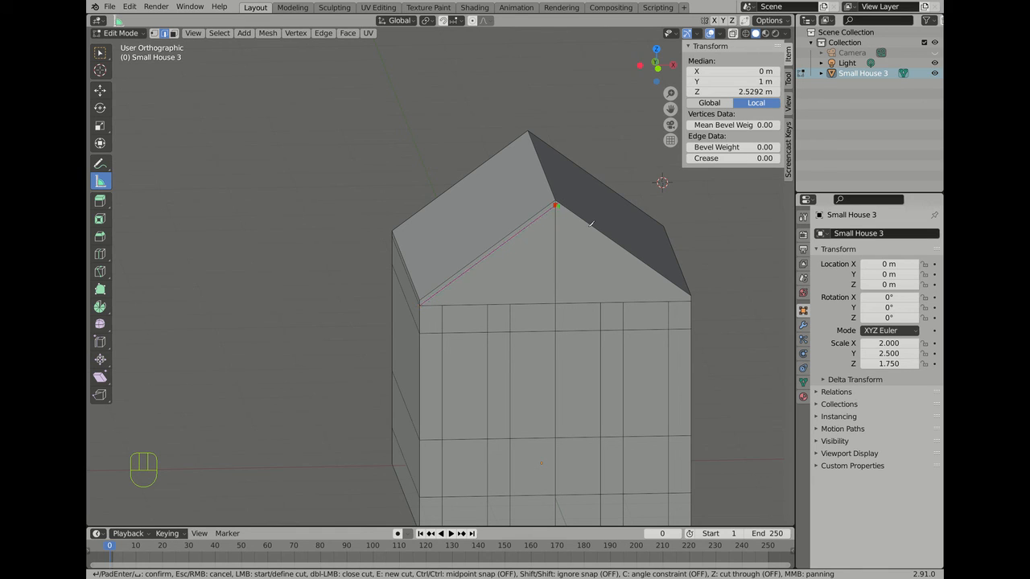
{"action": "left_click", "coordinate": [692, 300]}
{"action": "key", "text": "Return"}
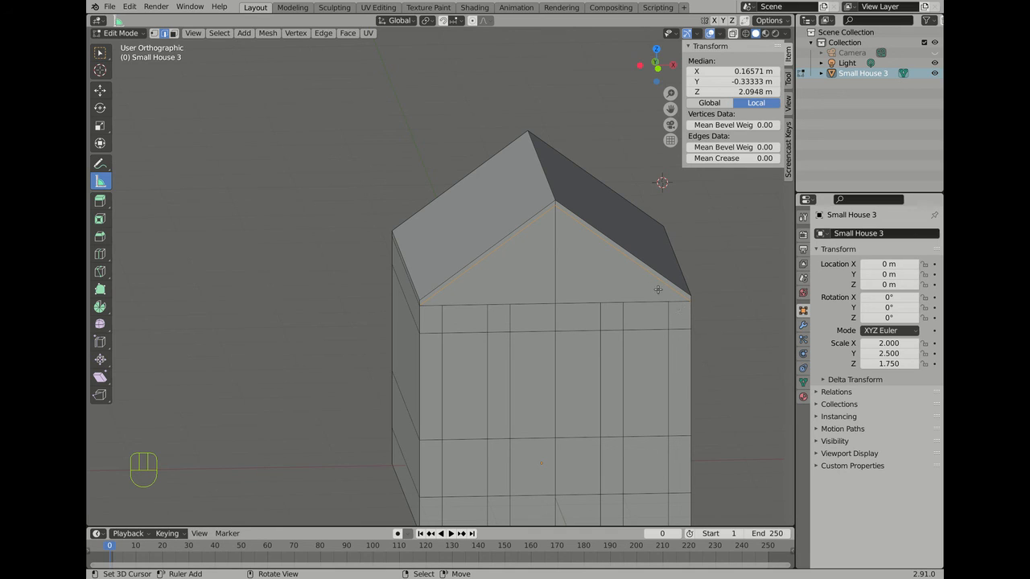
Step: In front view, select the wall's left vertical edge
{"action": "key", "text": "KP_1"}
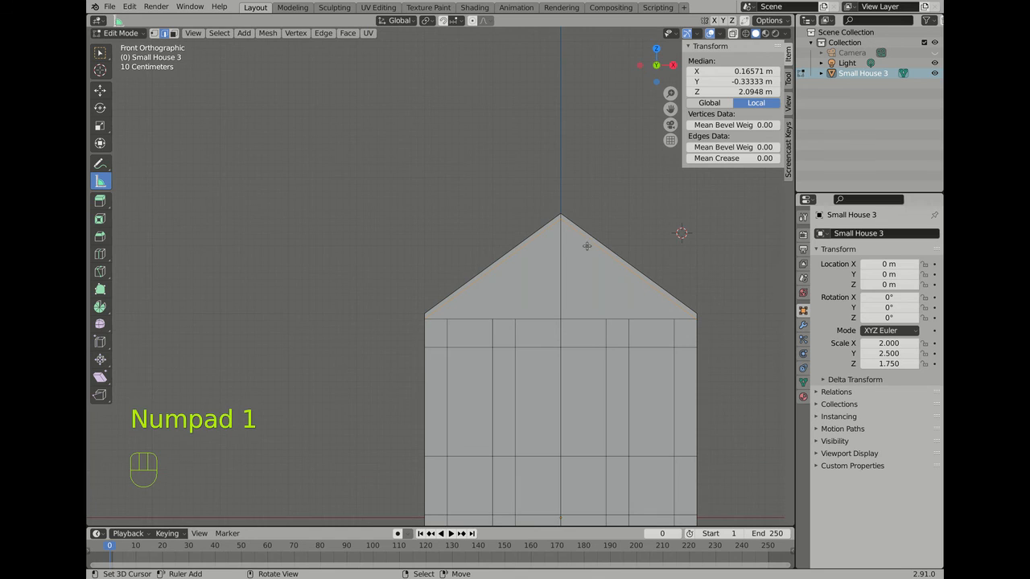
{"action": "left_click", "coordinate": [440, 362]}
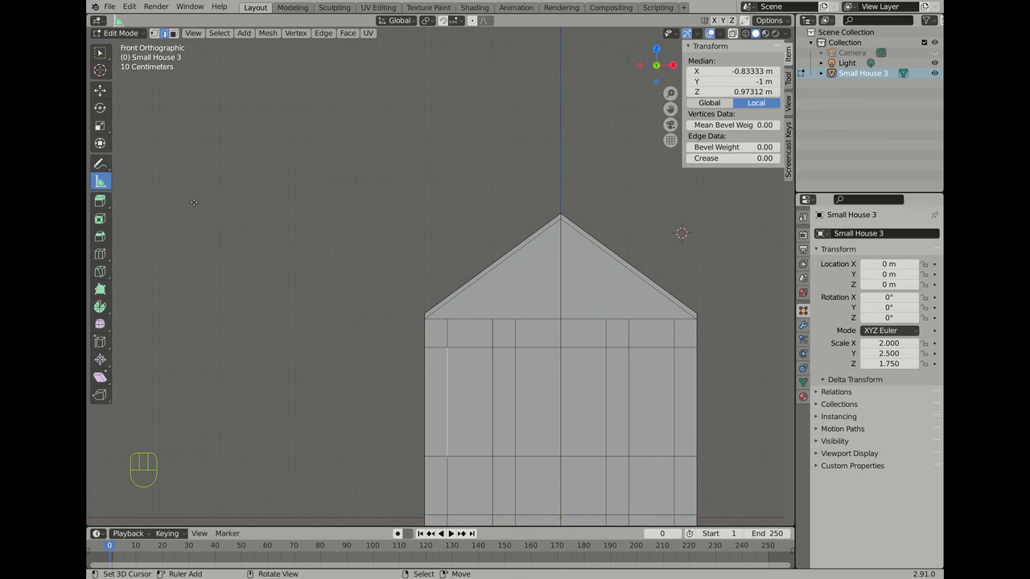
{"action": "scroll", "coordinate": [254, 122], "scroll_direction": "down", "scroll_amount": 3}
{"action": "middle_click_drag", "start_coordinate": [243, 116], "coordinate": [300, 344]}
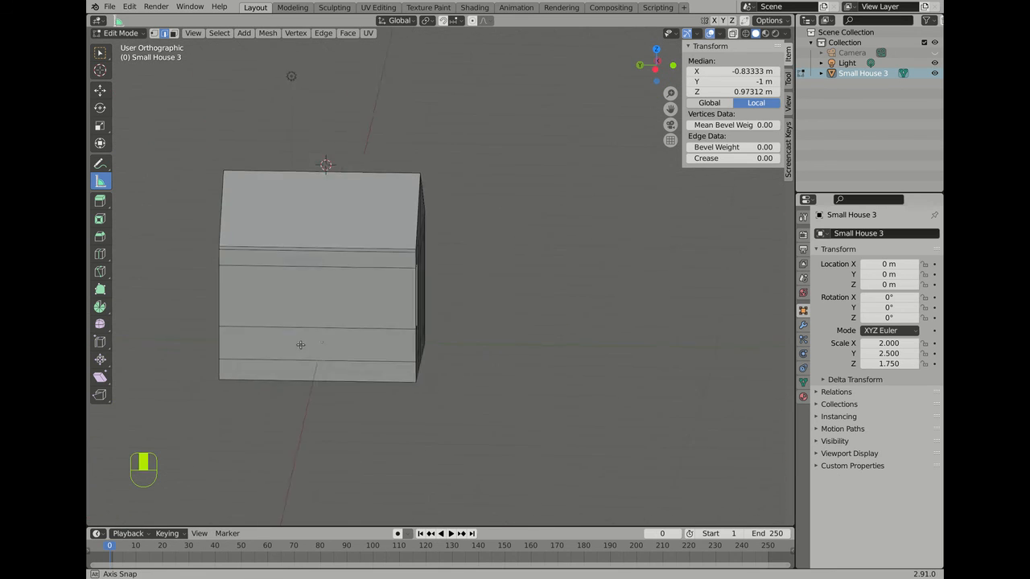
Step: Add a vertical loop cut through the side wall and roof, set to 6 evenly spaced cuts
{"action": "scroll", "coordinate": [300, 344], "scroll_direction": "up", "scroll_amount": 2}
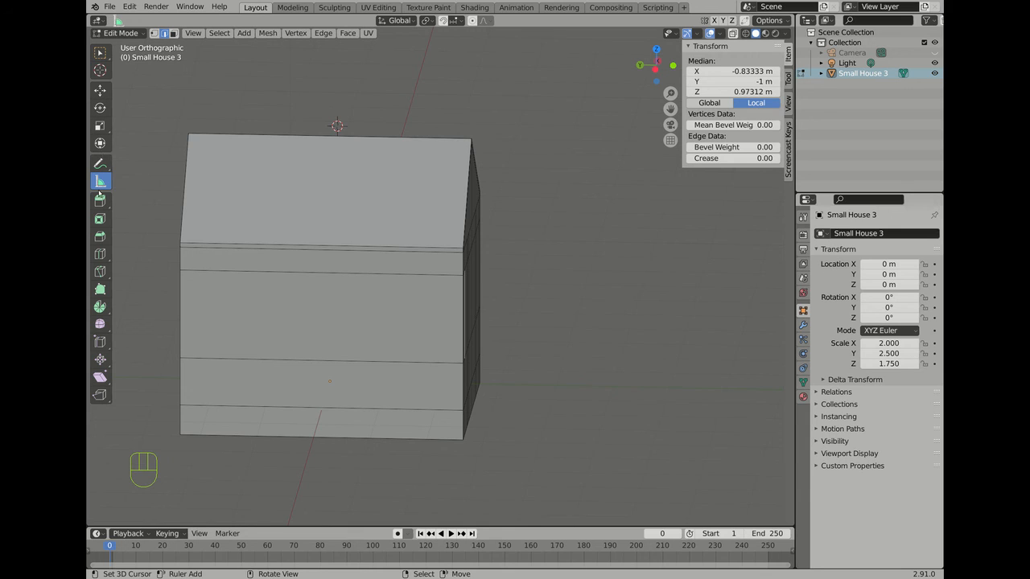
{"action": "left_click", "coordinate": [100, 254]}
{"action": "left_click", "coordinate": [313, 252]}
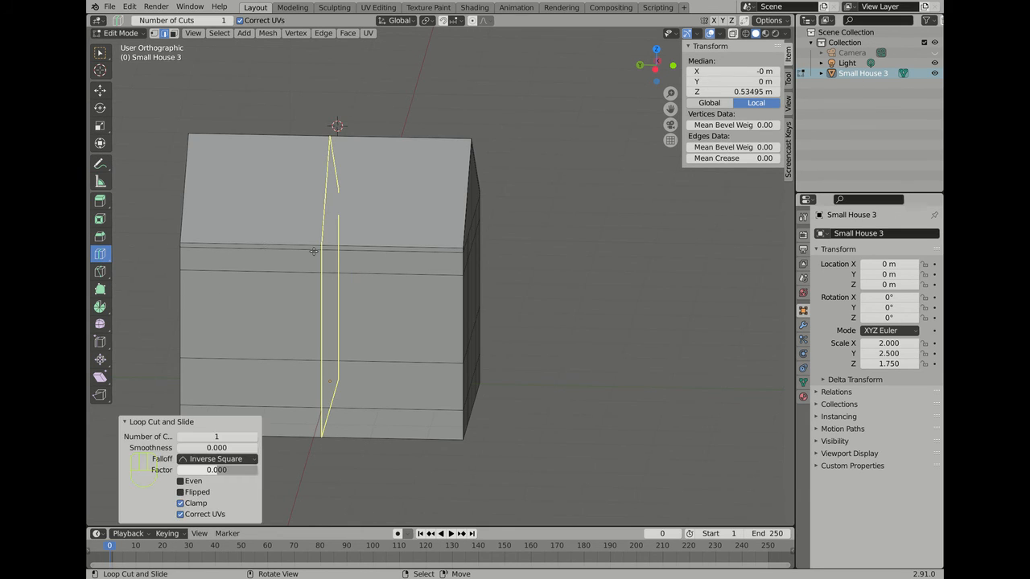
{"action": "scroll", "coordinate": [201, 132], "scroll_direction": "down", "scroll_amount": 2}
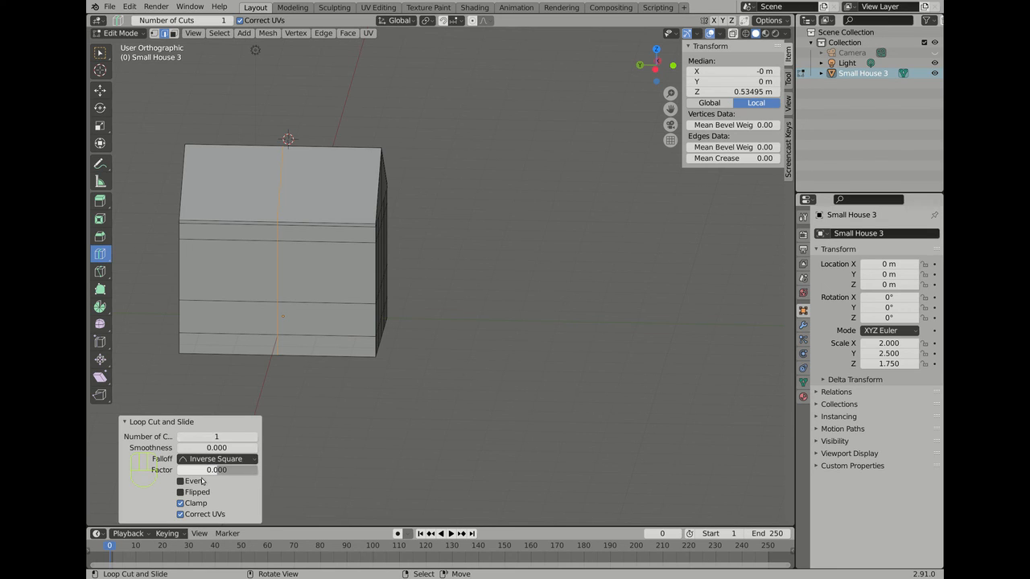
{"action": "left_click", "coordinate": [254, 437]}
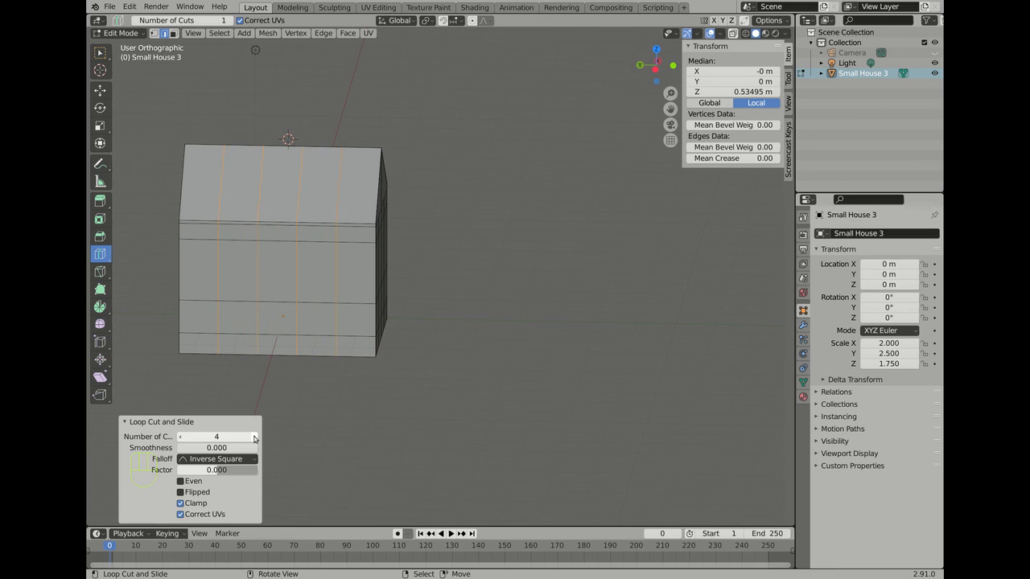
{"action": "left_click", "coordinate": [254, 437]}
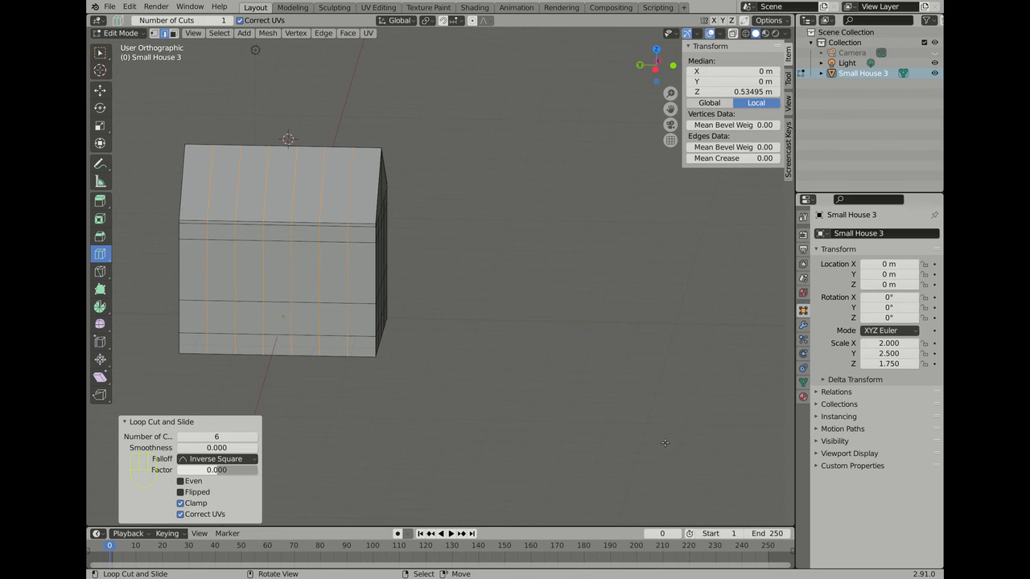
{"action": "middle_click_drag", "start_coordinate": [665, 443], "coordinate": [401, 434]}
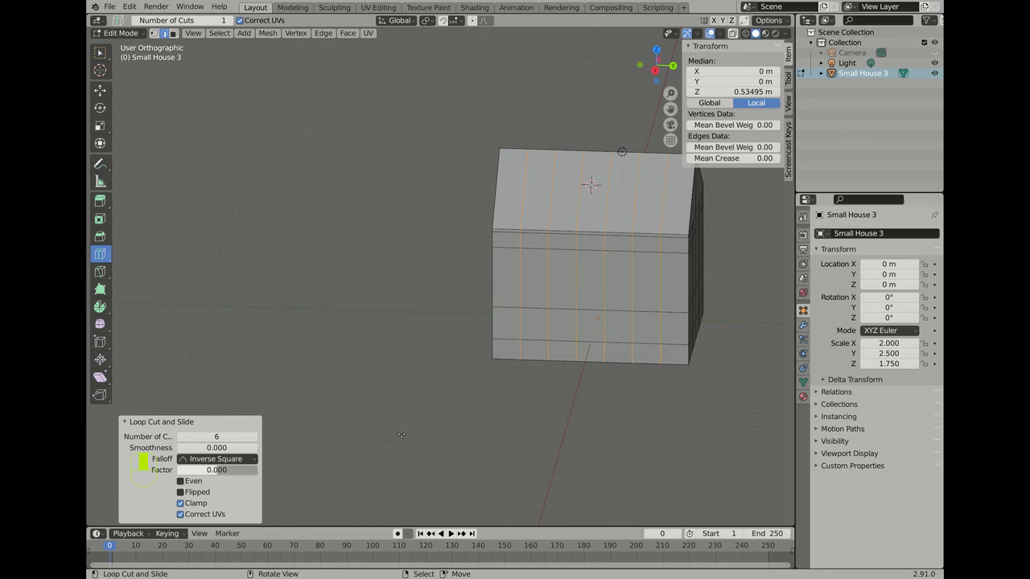
{"action": "middle_click_drag", "start_coordinate": [260, 292], "coordinate": [399, 356]}
{"action": "scroll", "coordinate": [292, 132], "scroll_direction": "up", "scroll_amount": 3}
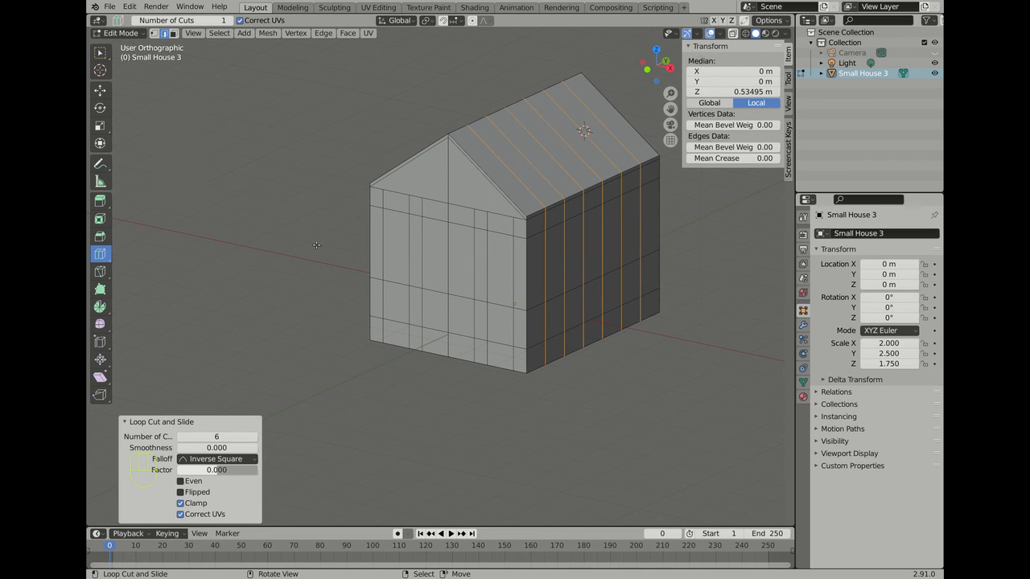
{"action": "scroll", "coordinate": [286, 261], "scroll_direction": "down", "scroll_amount": 2}
{"action": "scroll", "coordinate": [451, 122], "scroll_direction": "up", "scroll_amount": 3}
{"action": "scroll", "coordinate": [158, 66], "scroll_direction": "down", "scroll_amount": 2}
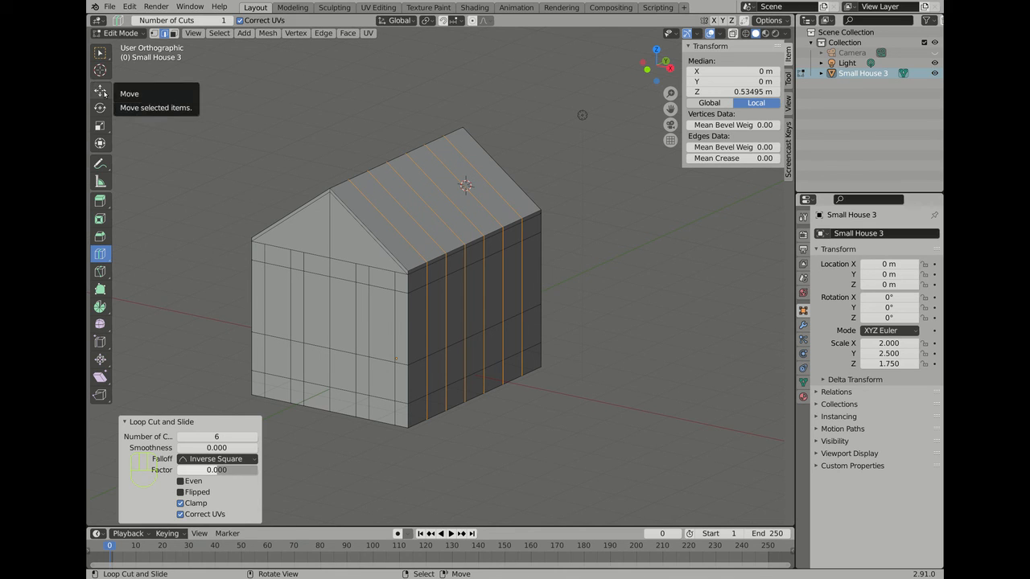
{"action": "left_click", "coordinate": [100, 90]}
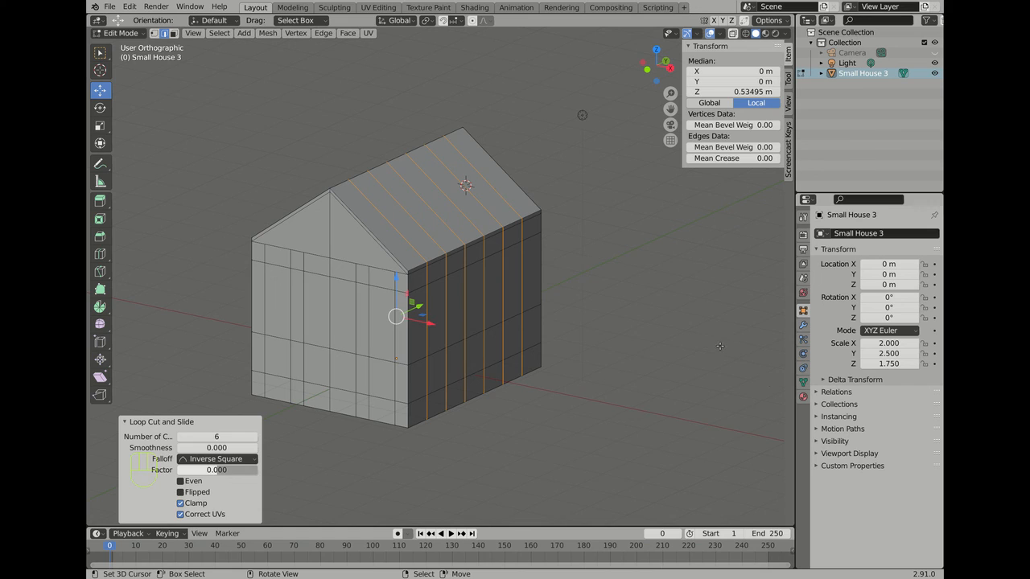